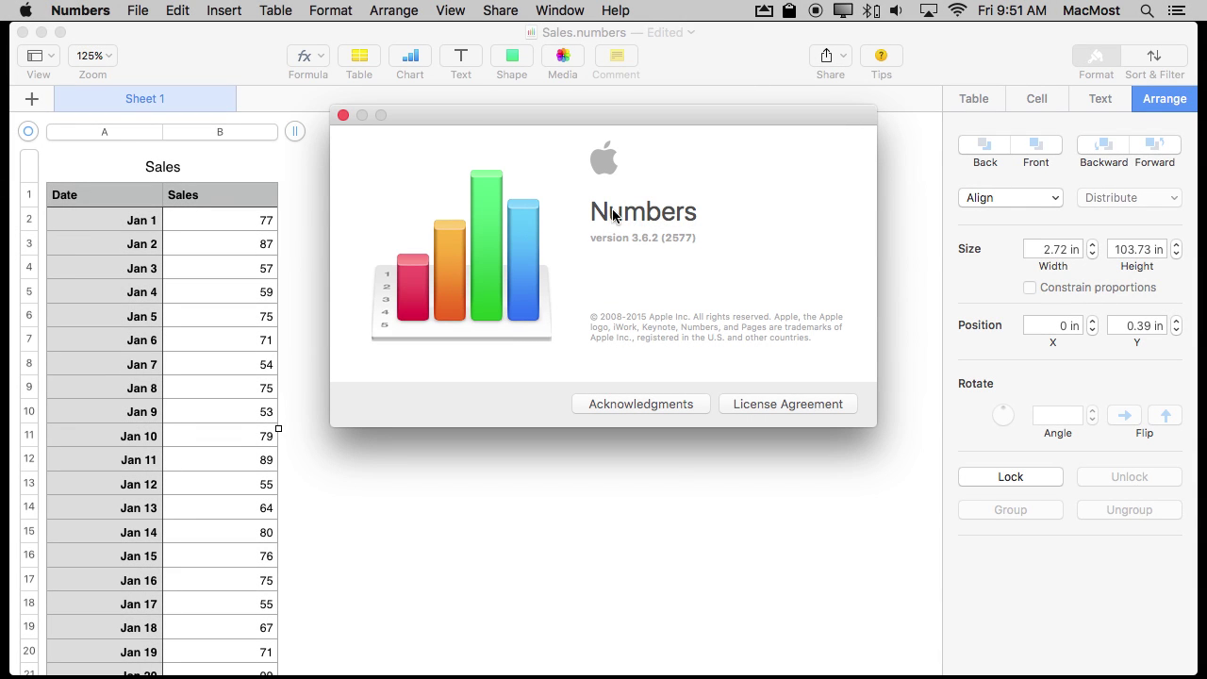
# Step: Close the About Numbers window (version 3.6.2) to reveal the Sales table
pyautogui.click(342, 115)
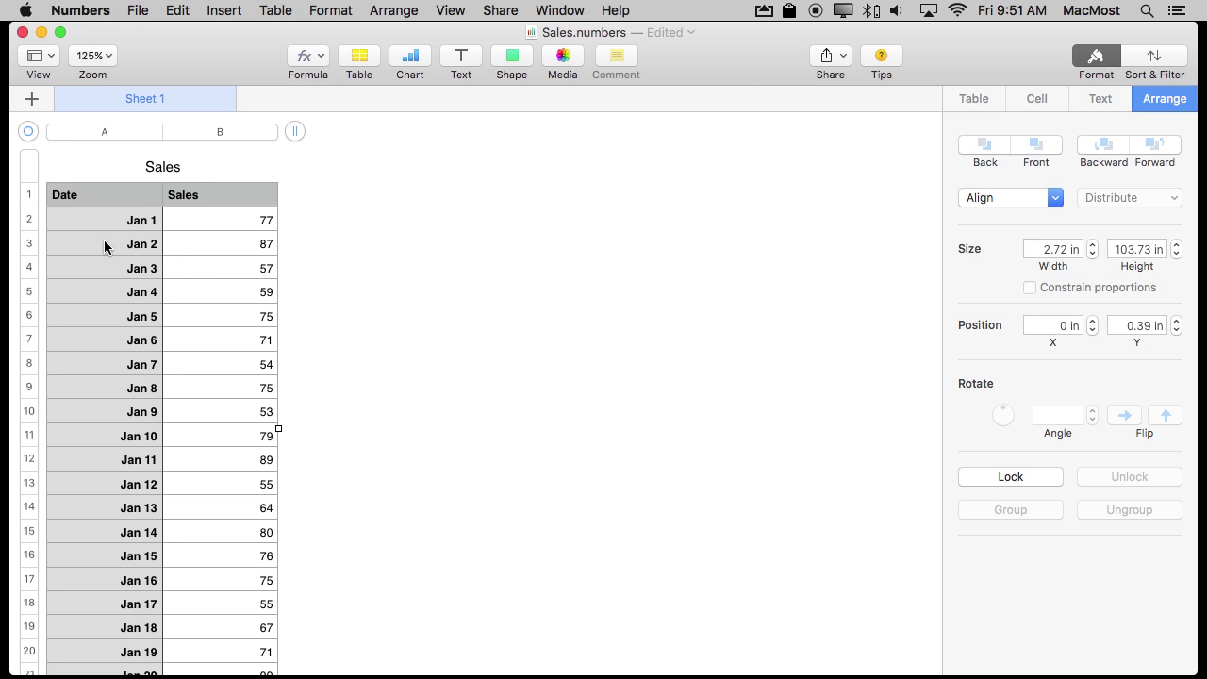
pyautogui.scroll(-3, 167, 517)
pyautogui.scroll(3, 167, 518)
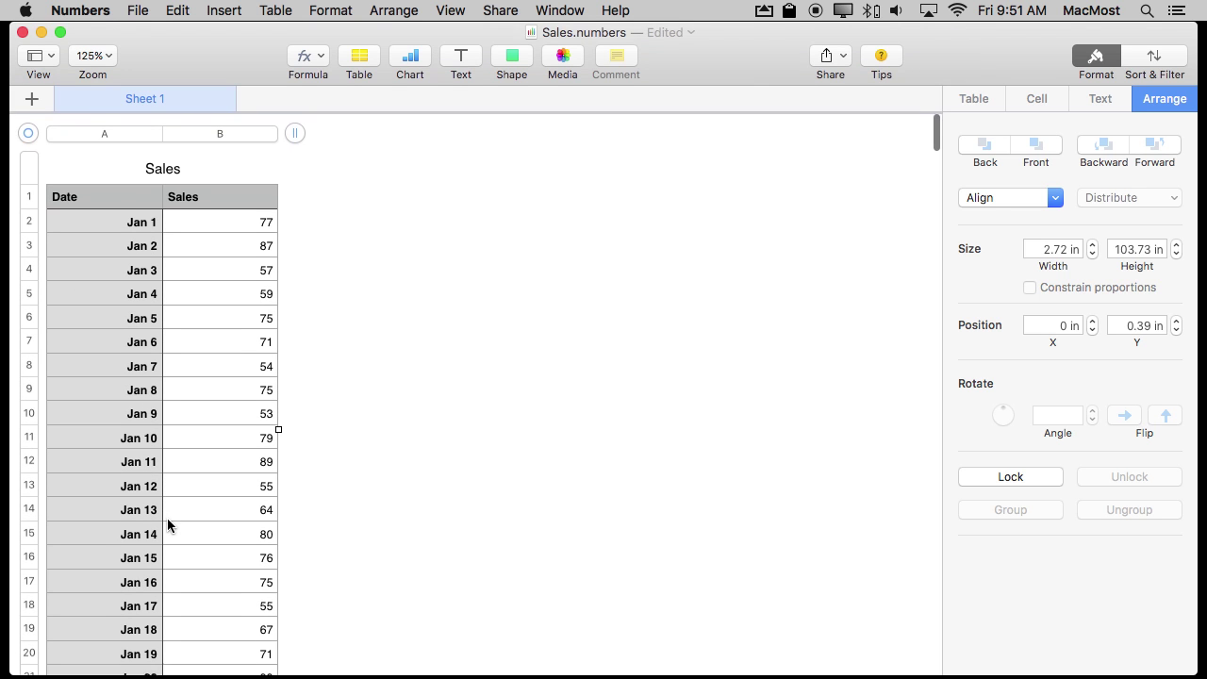
pyautogui.scroll(-1, 167, 514)
pyautogui.scroll(-10, 132, 523)
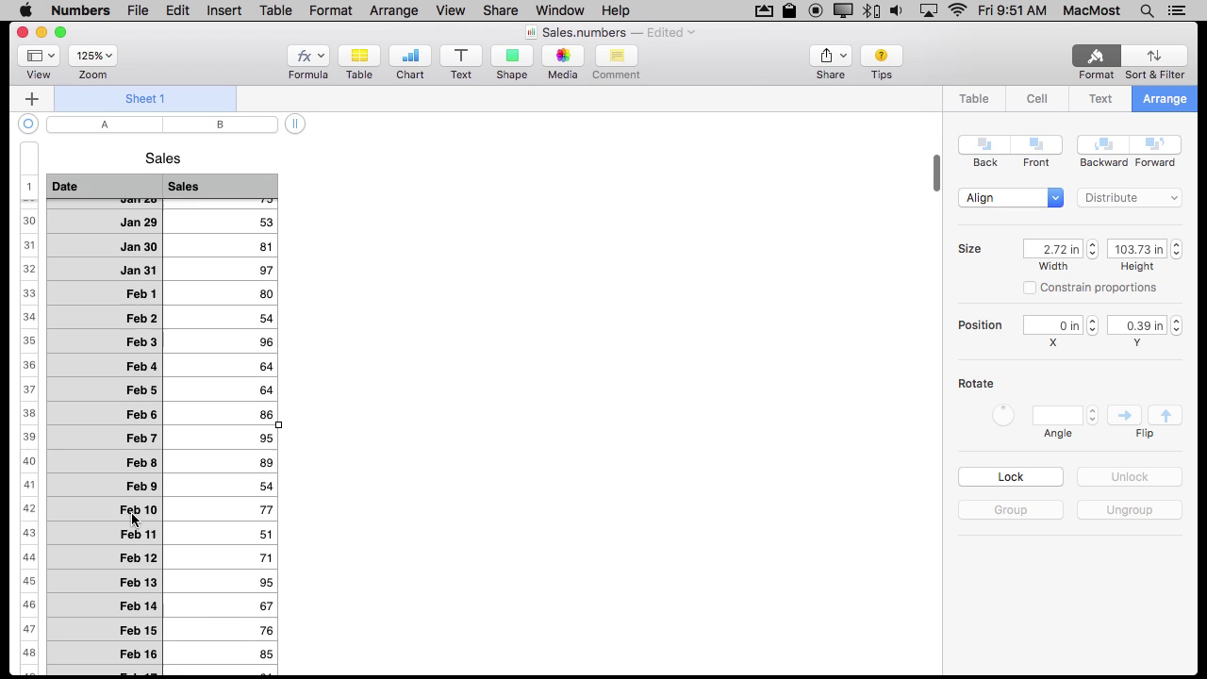
pyautogui.scroll(-10, 132, 518)
pyautogui.scroll(-3, 132, 517)
pyautogui.scroll(10, 238, 392)
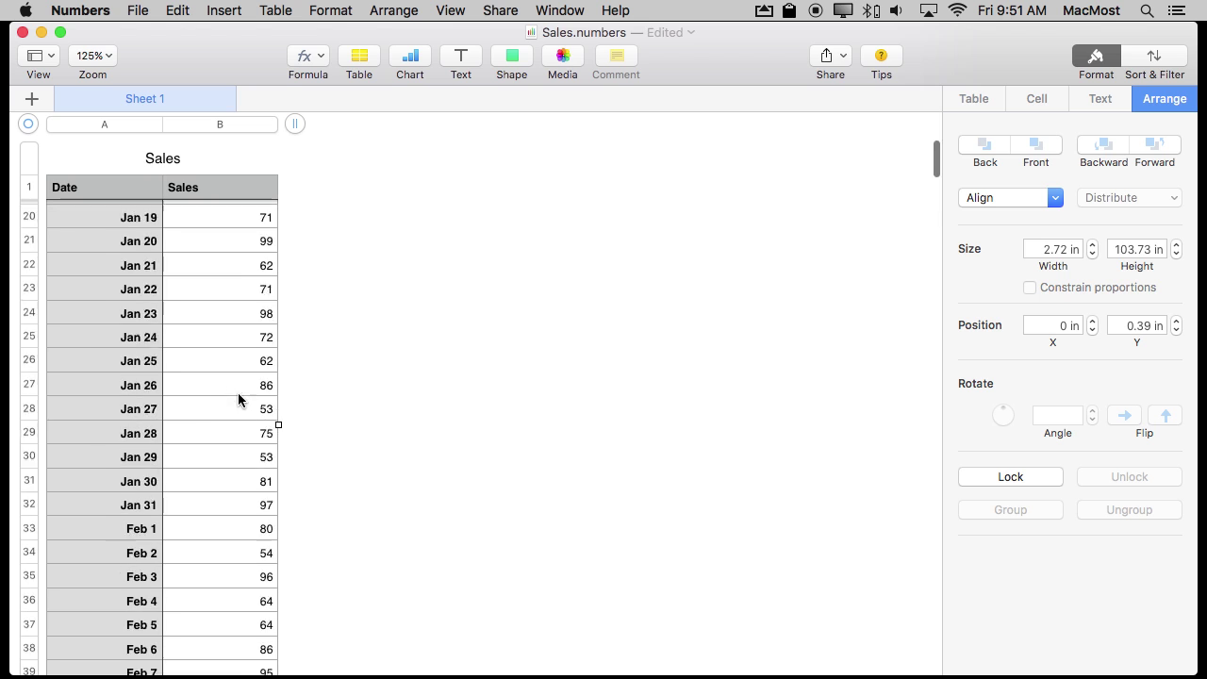
pyautogui.scroll(5, 238, 392)
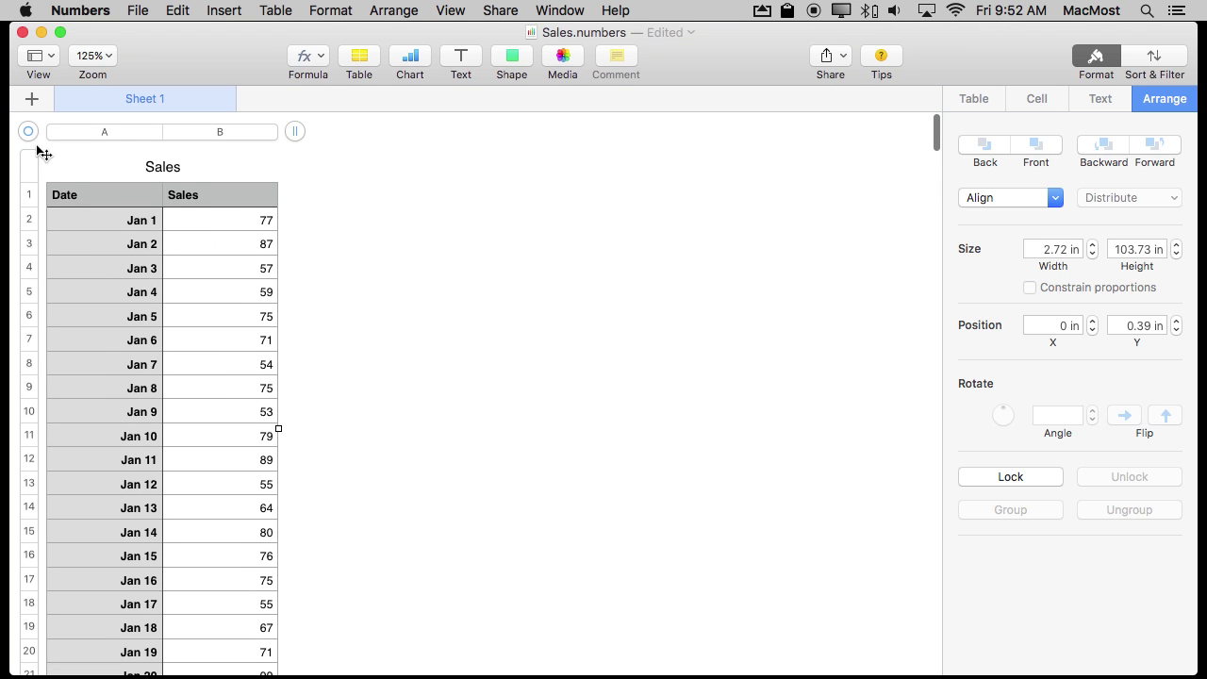
# Step: Insert a 2D column chart of the daily Sales values beside the table
pyautogui.click(408, 62)
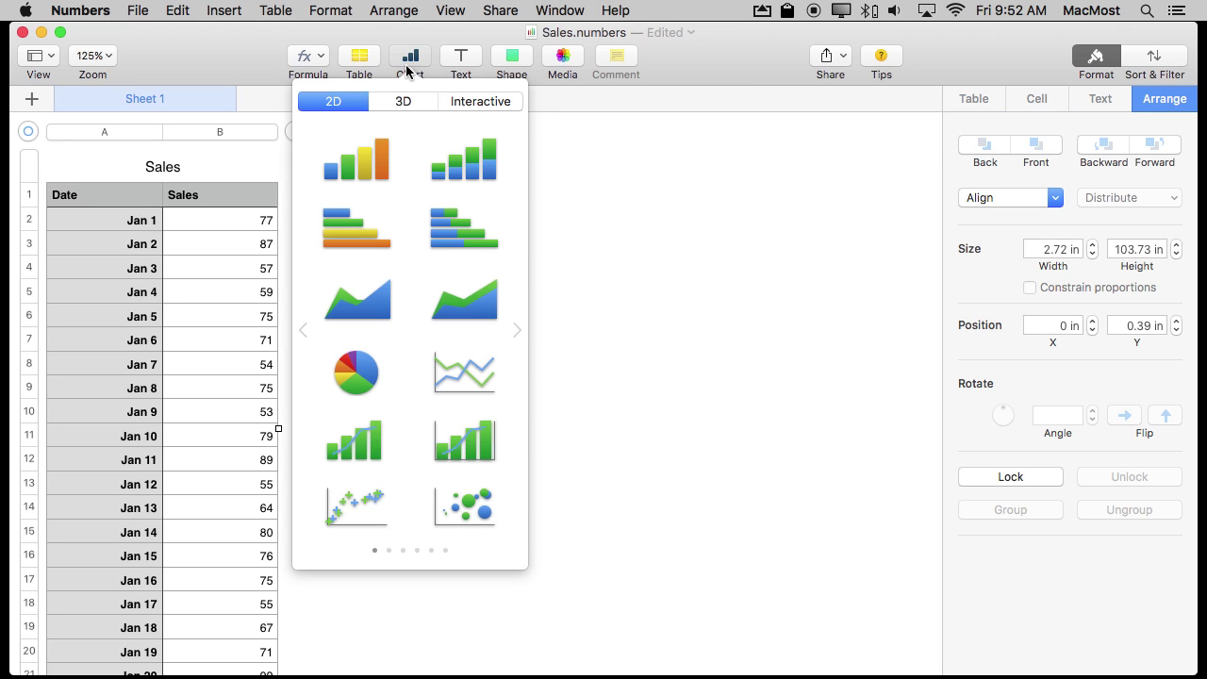
pyautogui.click(366, 170)
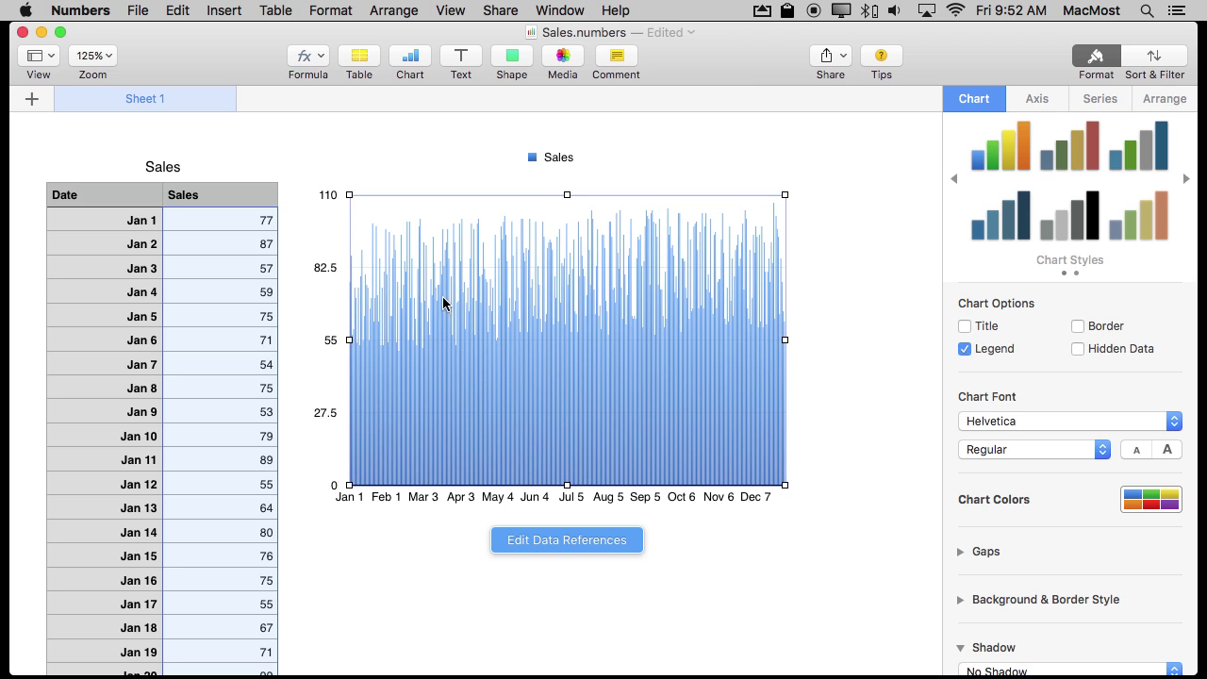
# Step: Give the Sales series of the column chart a Linear trendline
pyautogui.click(818, 233)
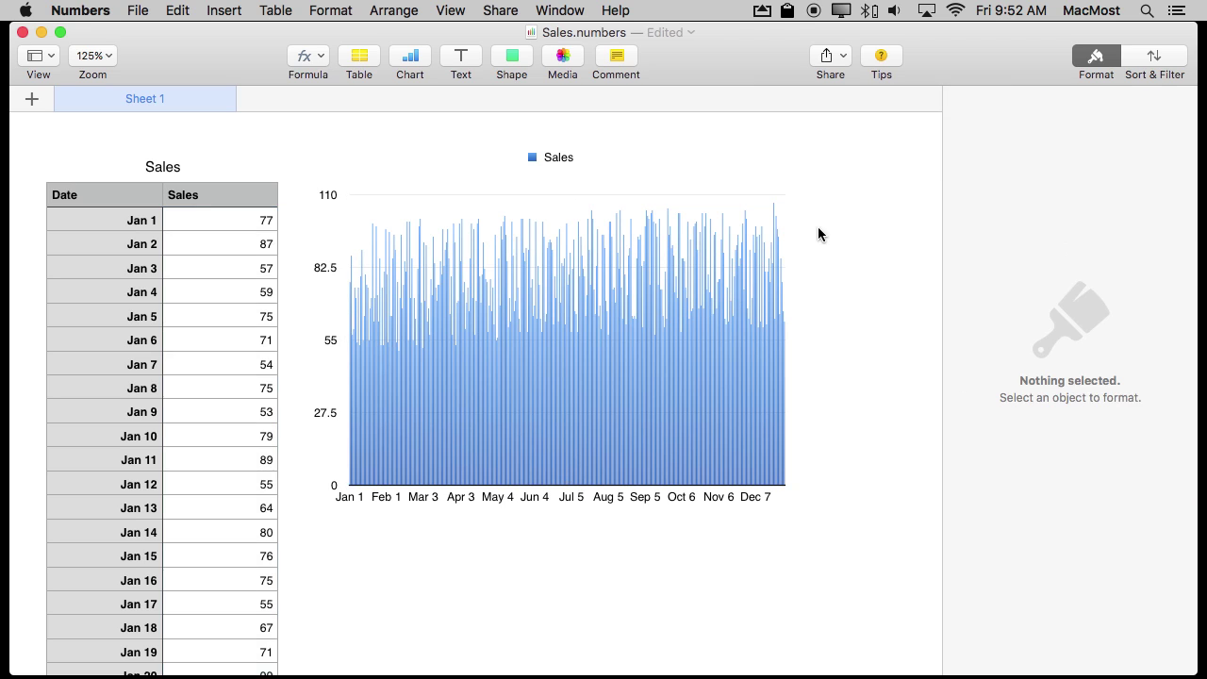
pyautogui.click(1097, 61)
pyautogui.click(678, 371)
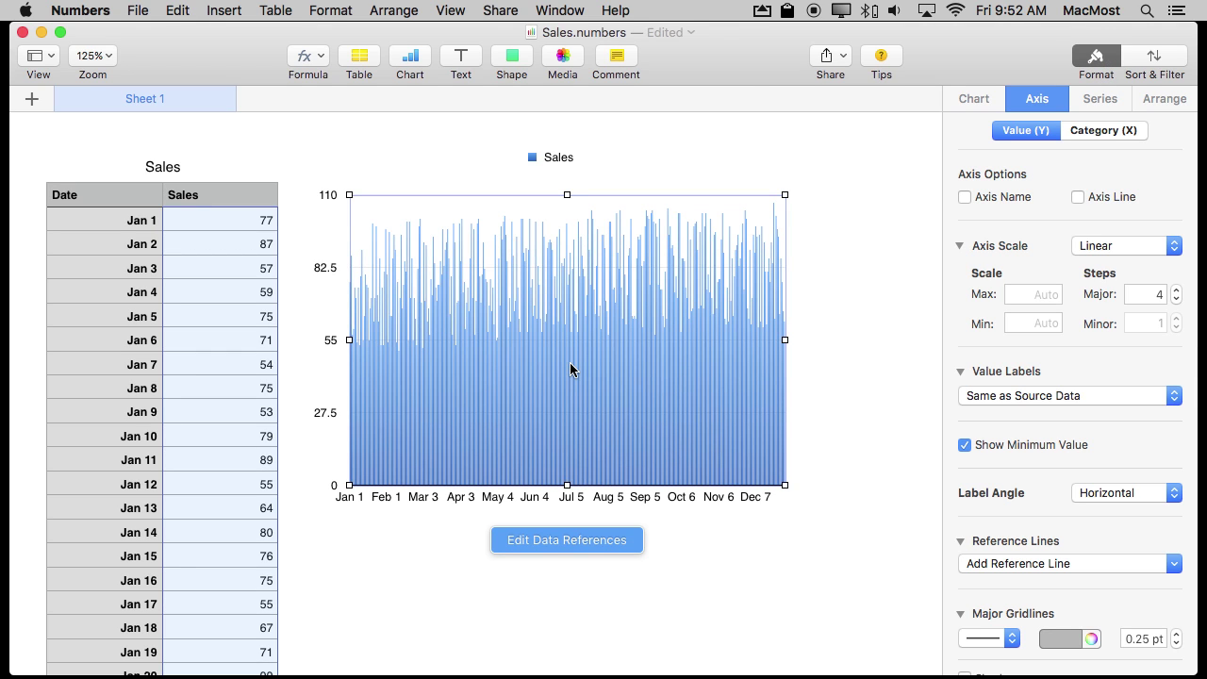
pyautogui.click(517, 363)
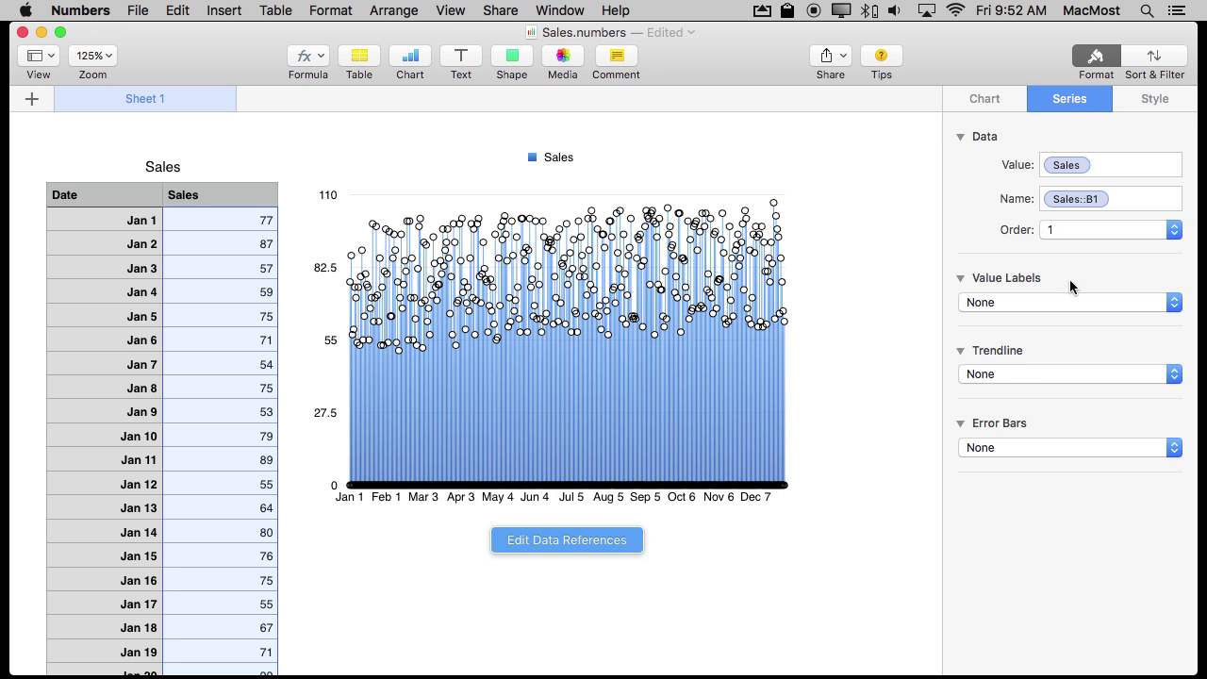
pyautogui.click(1010, 374)
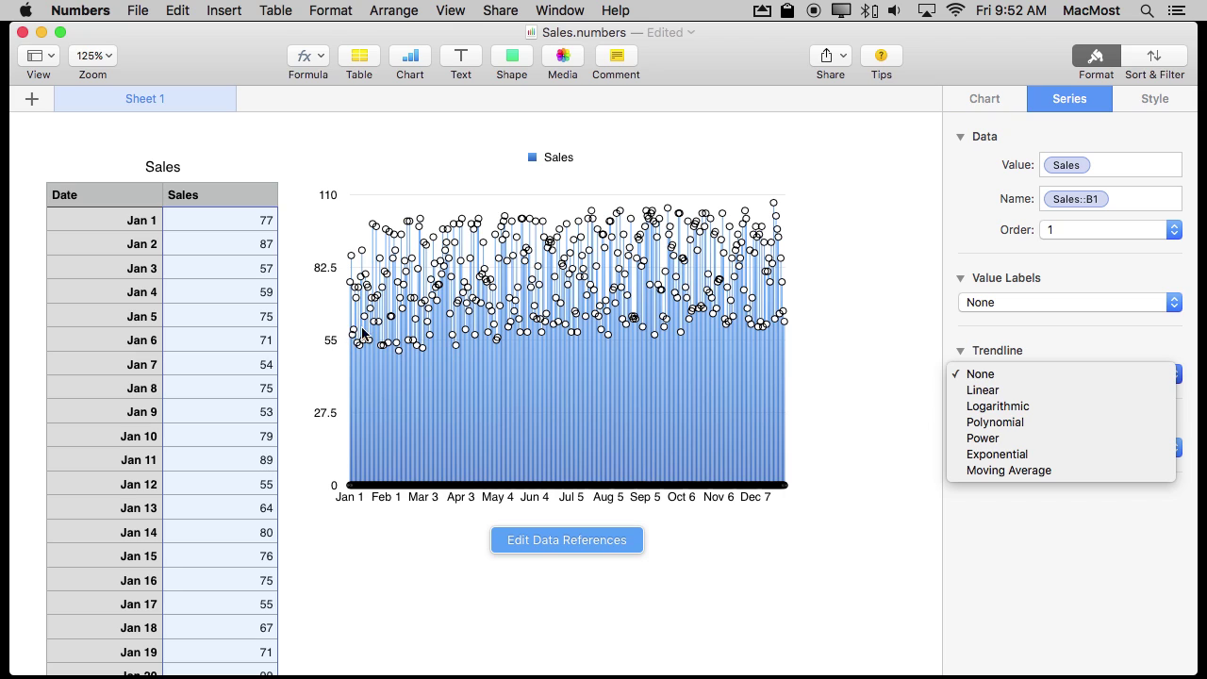
pyautogui.click(990, 390)
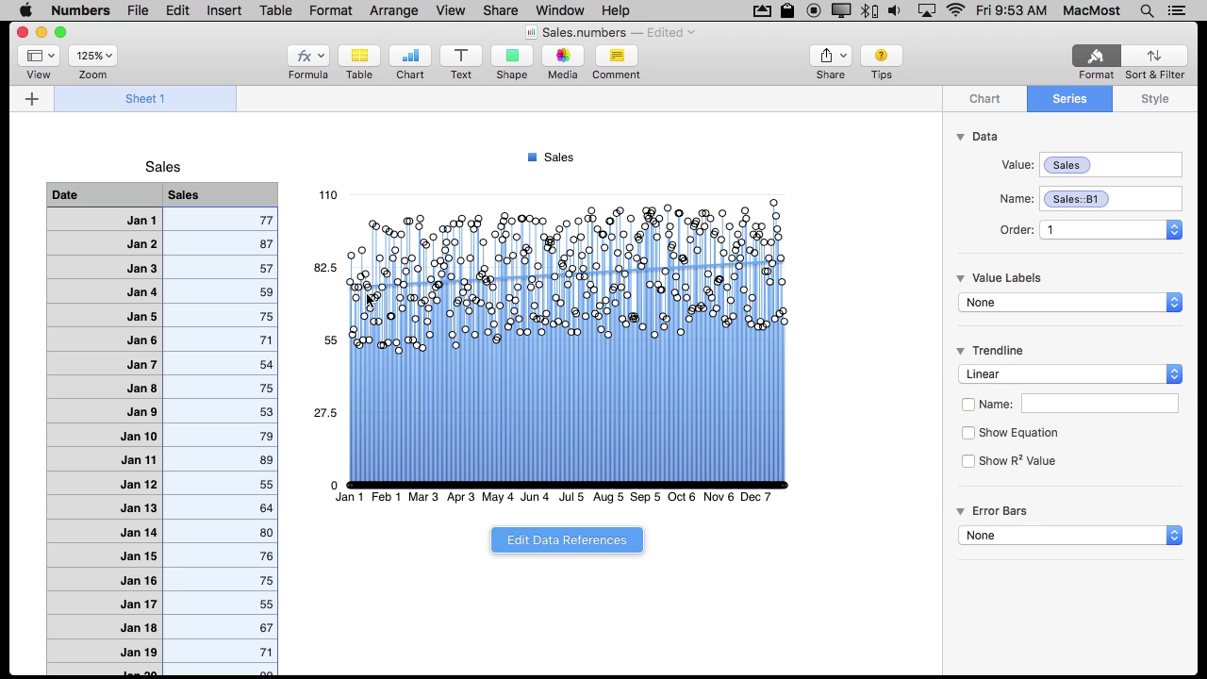
pyautogui.click(864, 287)
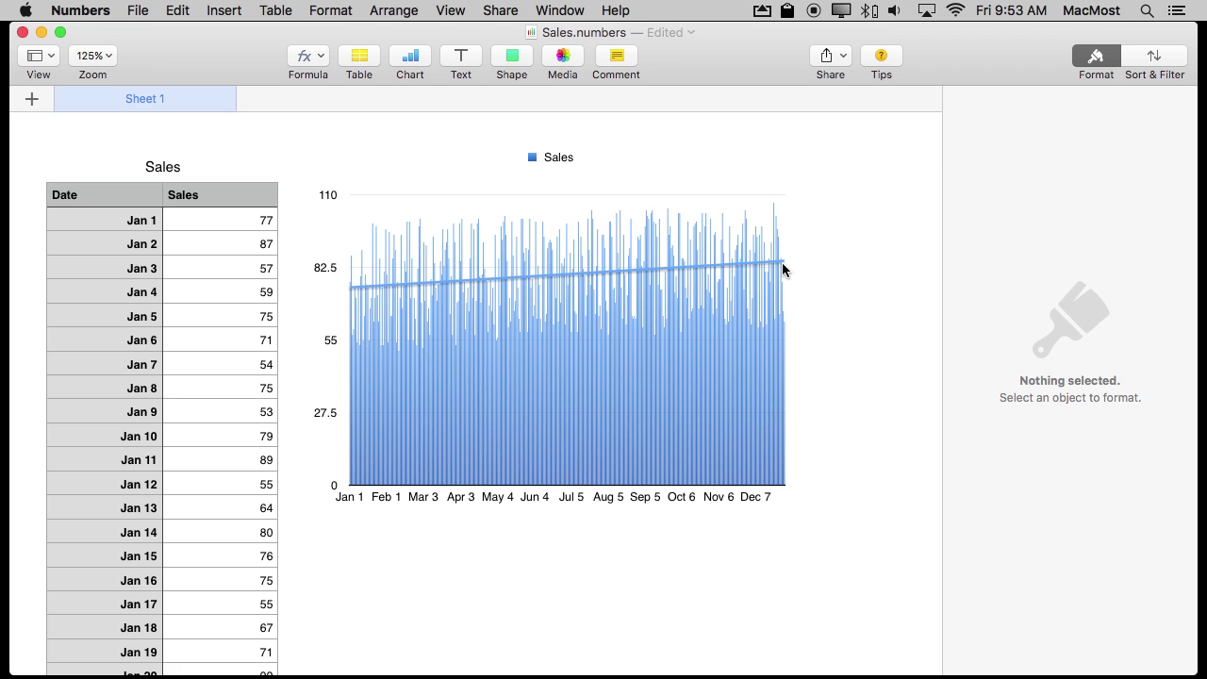
# Step: Change the Sales bars' fill from blue gradient to a flat grey Color Fill
pyautogui.click(542, 394)
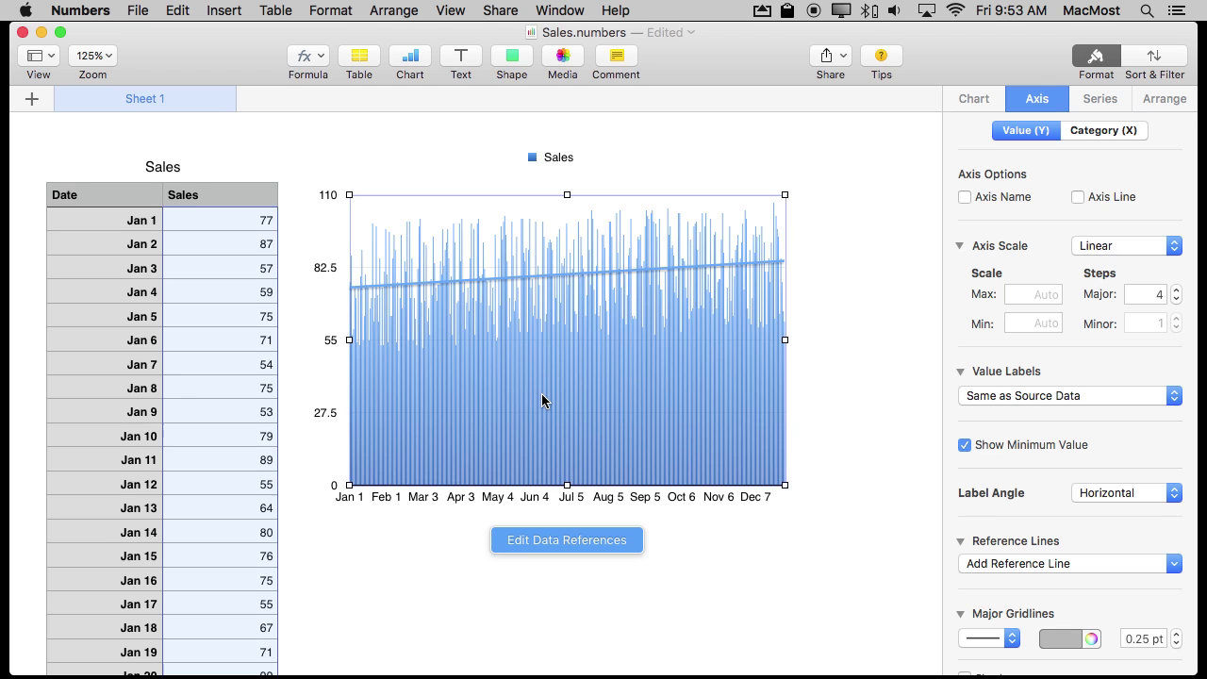
pyautogui.click(542, 395)
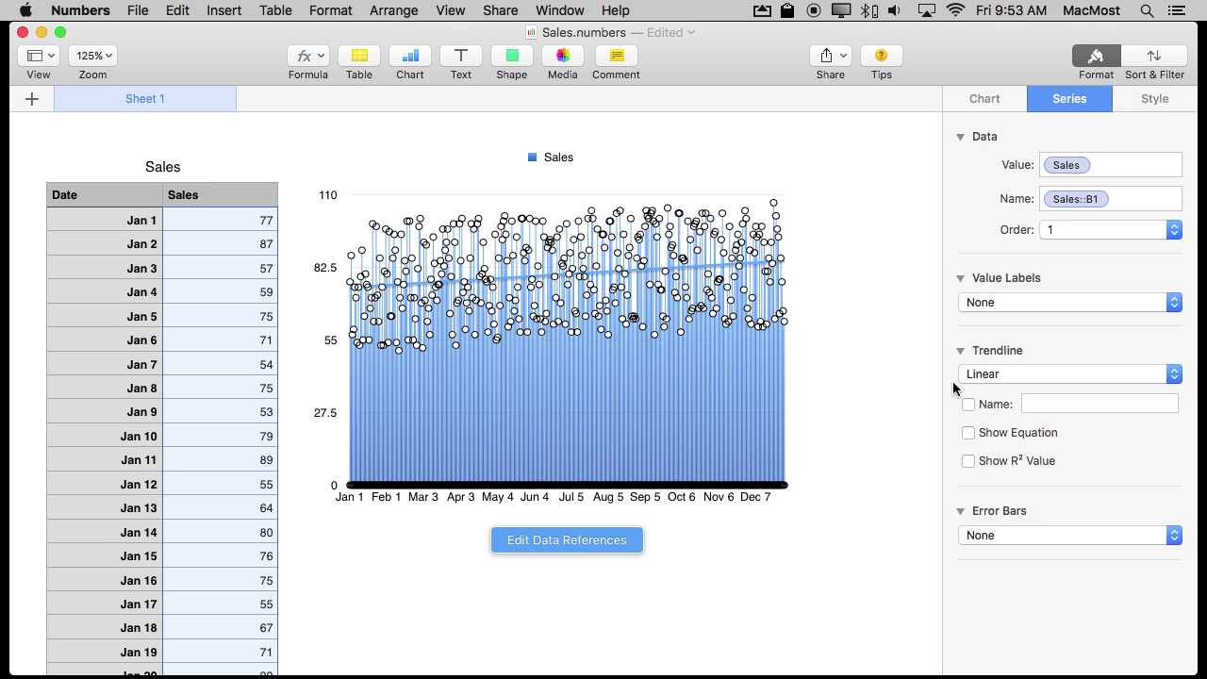
pyautogui.click(1159, 102)
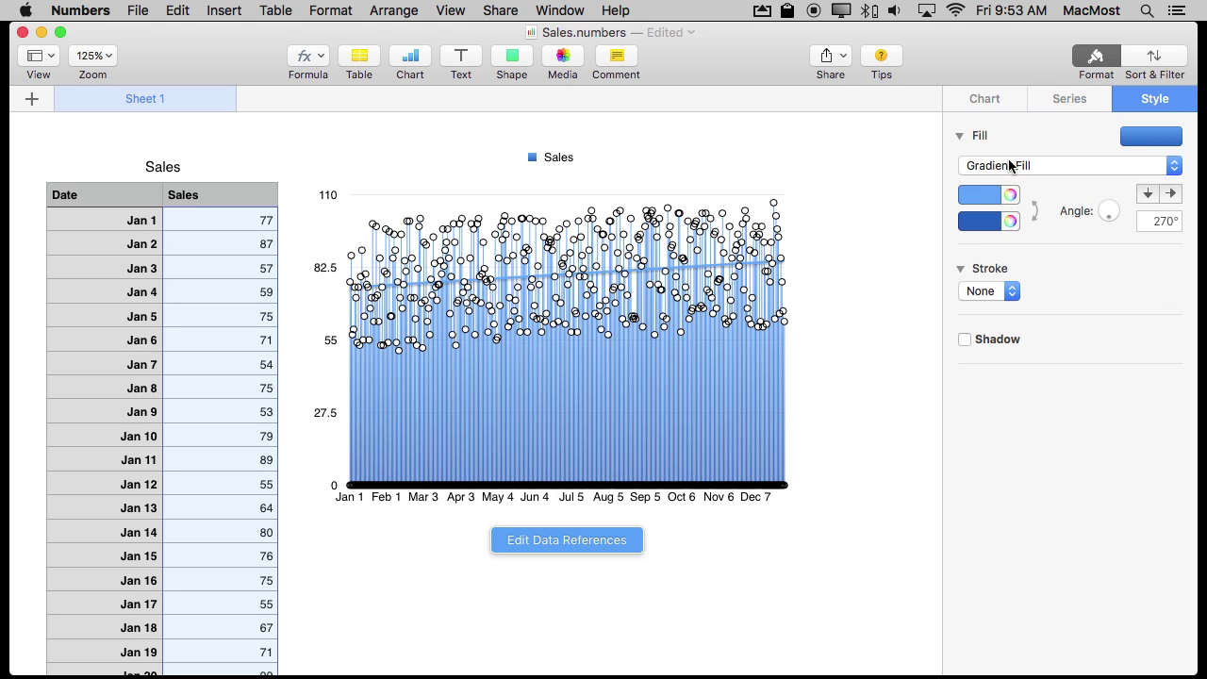
pyautogui.click(1009, 166)
pyautogui.click(995, 148)
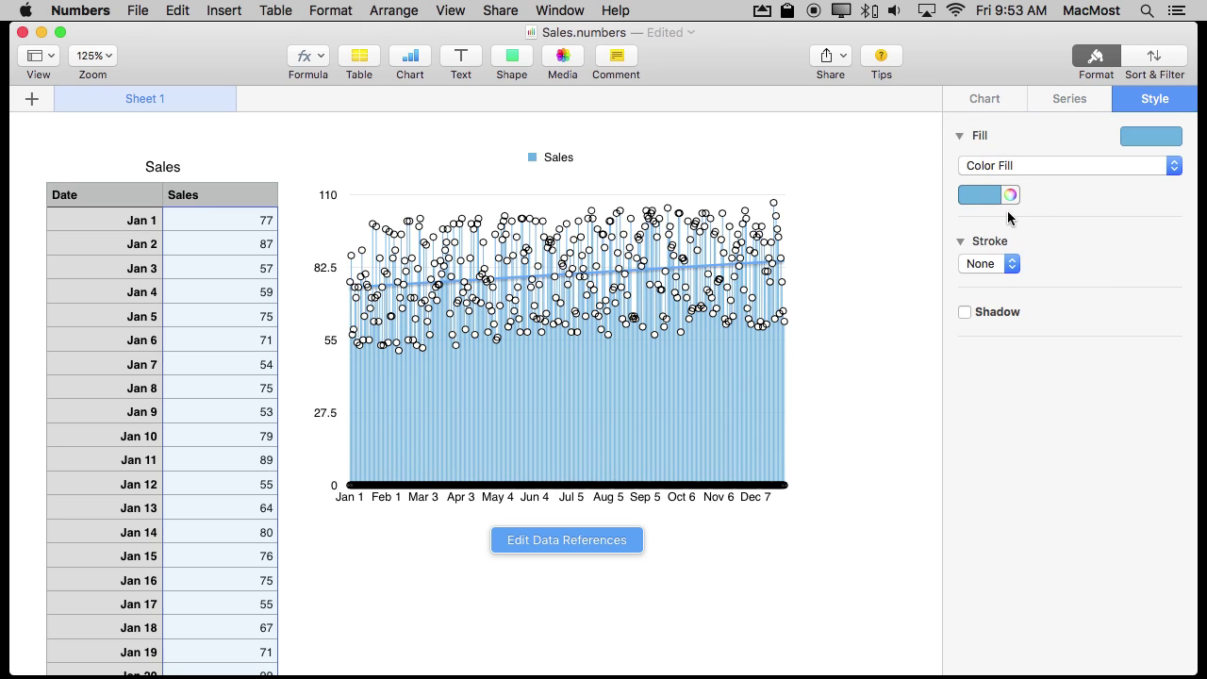
pyautogui.click(997, 194)
pyautogui.click(929, 315)
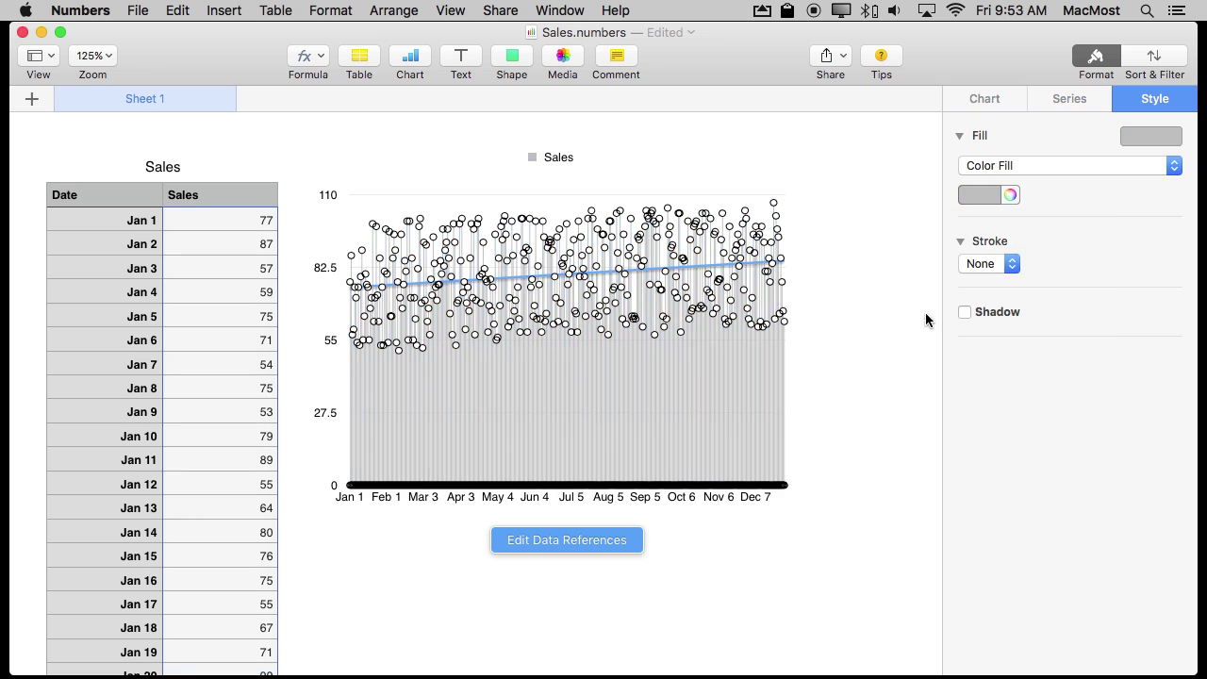
pyautogui.click(829, 377)
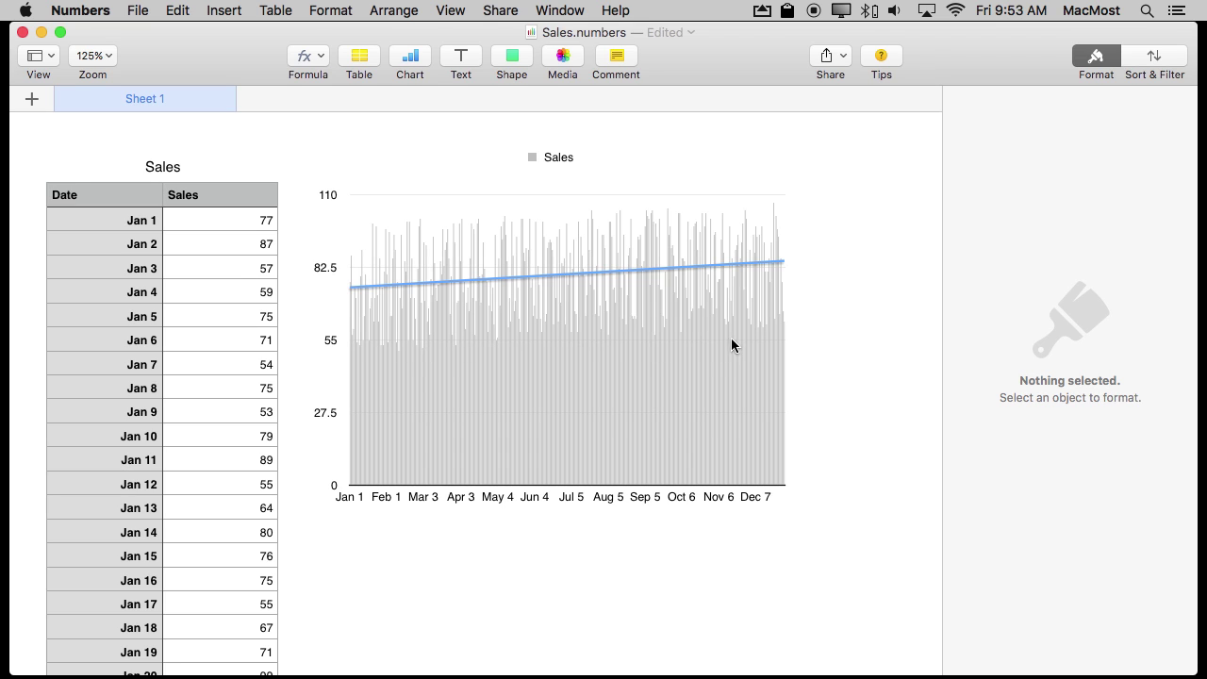
# Step: Show the trendline equation y = 0.0275x + 74.906 and R² value on the Sales chart
pyautogui.click(638, 275)
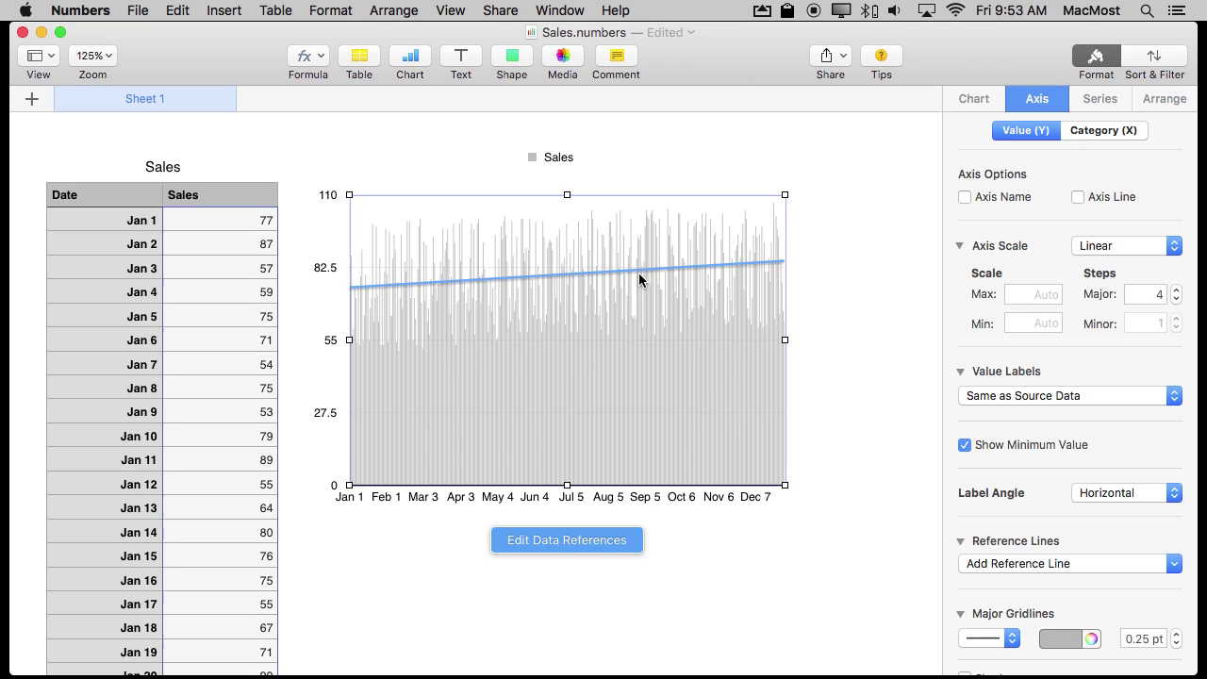
pyautogui.click(551, 282)
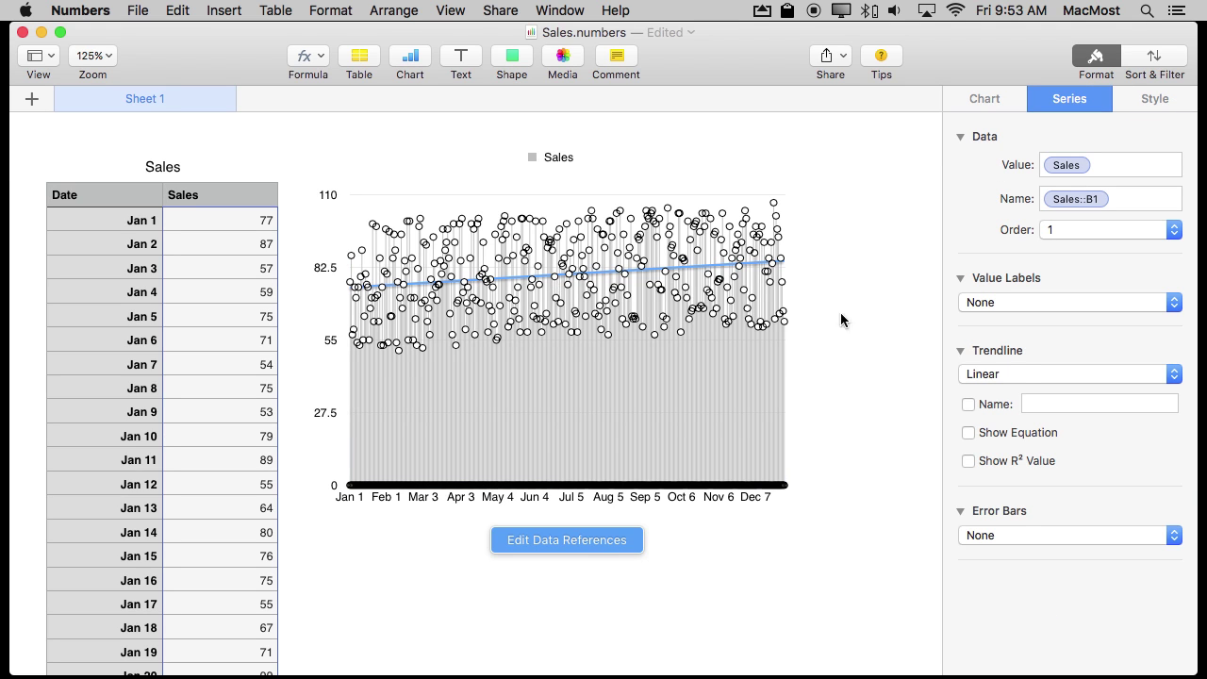
pyautogui.click(968, 434)
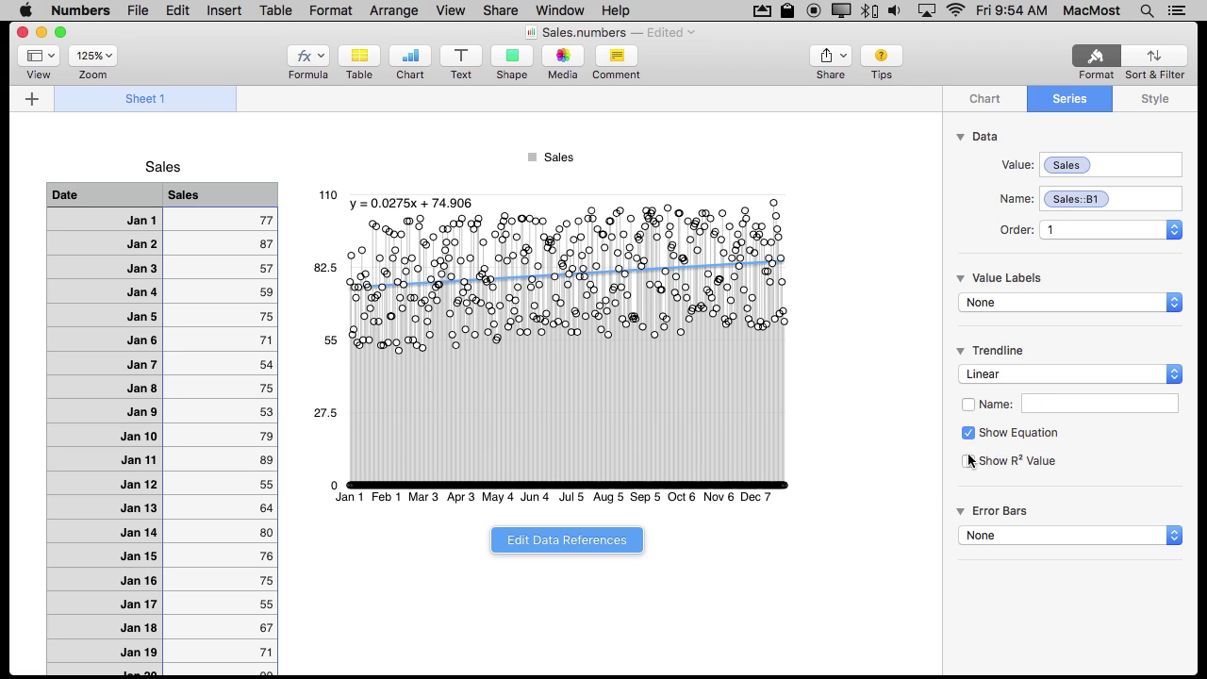
pyautogui.click(968, 461)
pyautogui.click(804, 345)
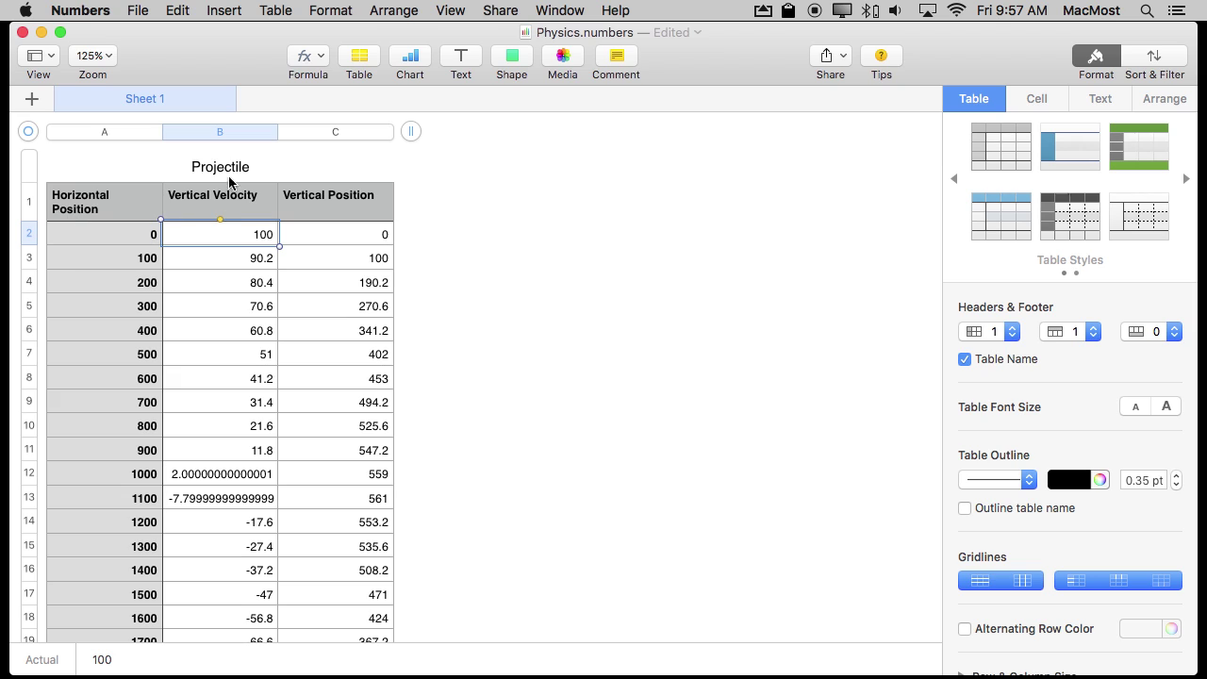
pyautogui.click(91, 247)
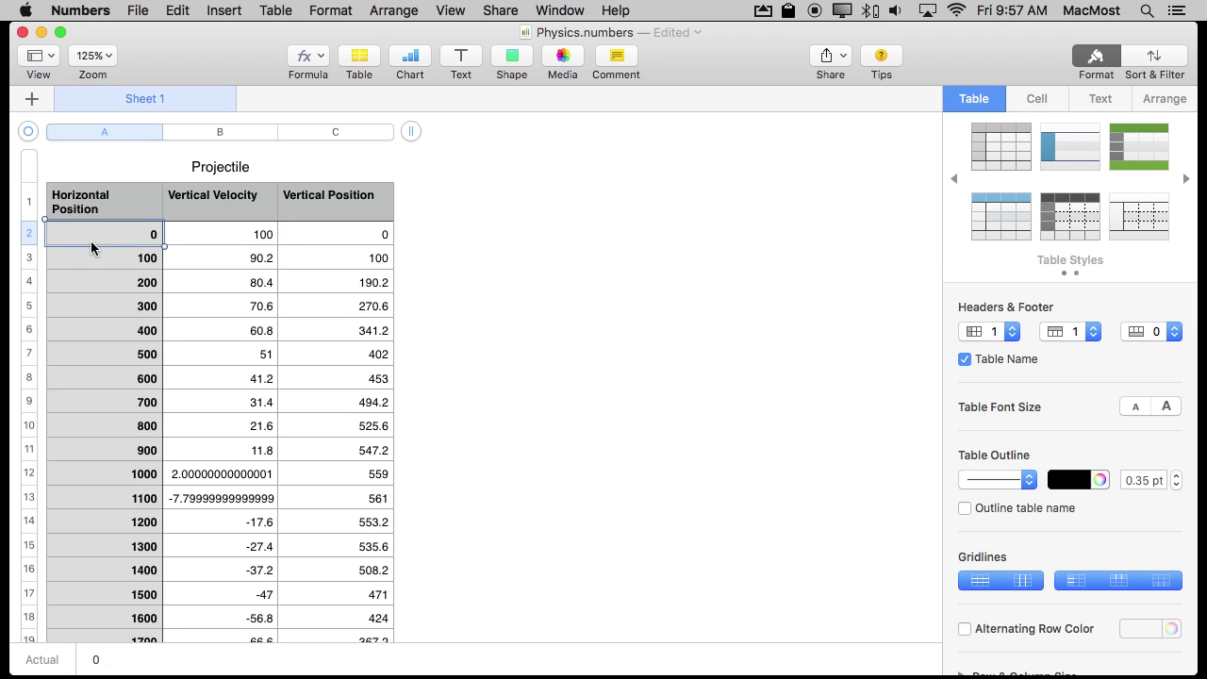
pyautogui.click(357, 230)
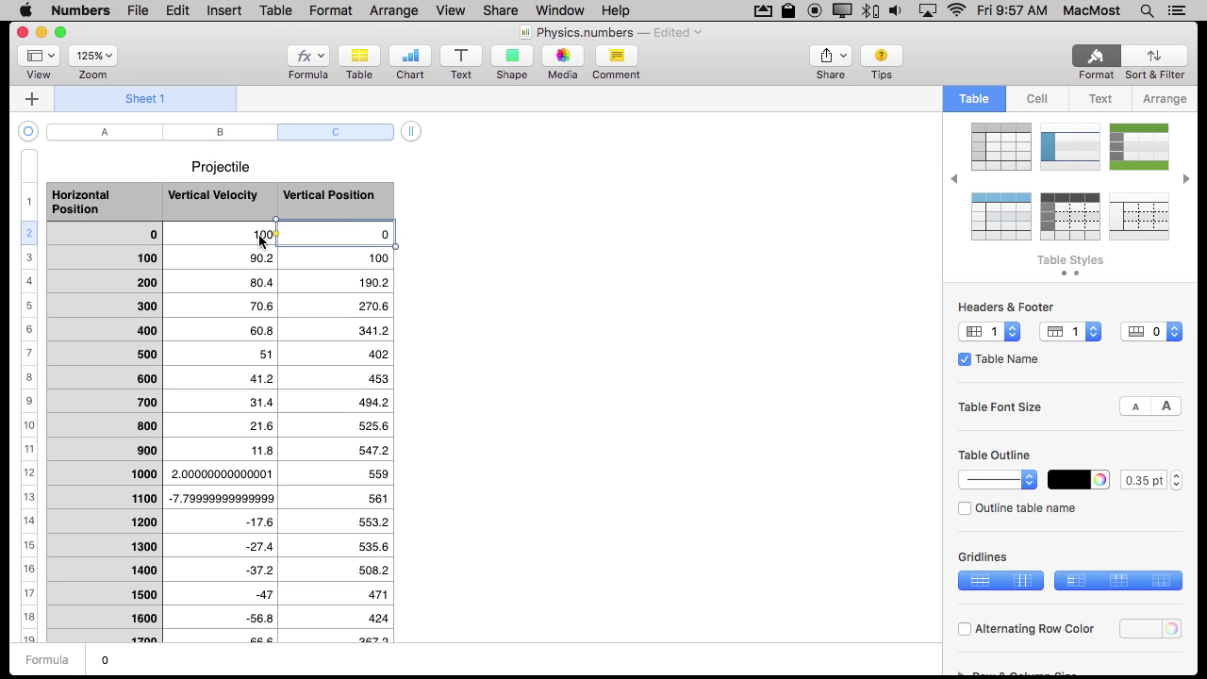
pyautogui.click(221, 236)
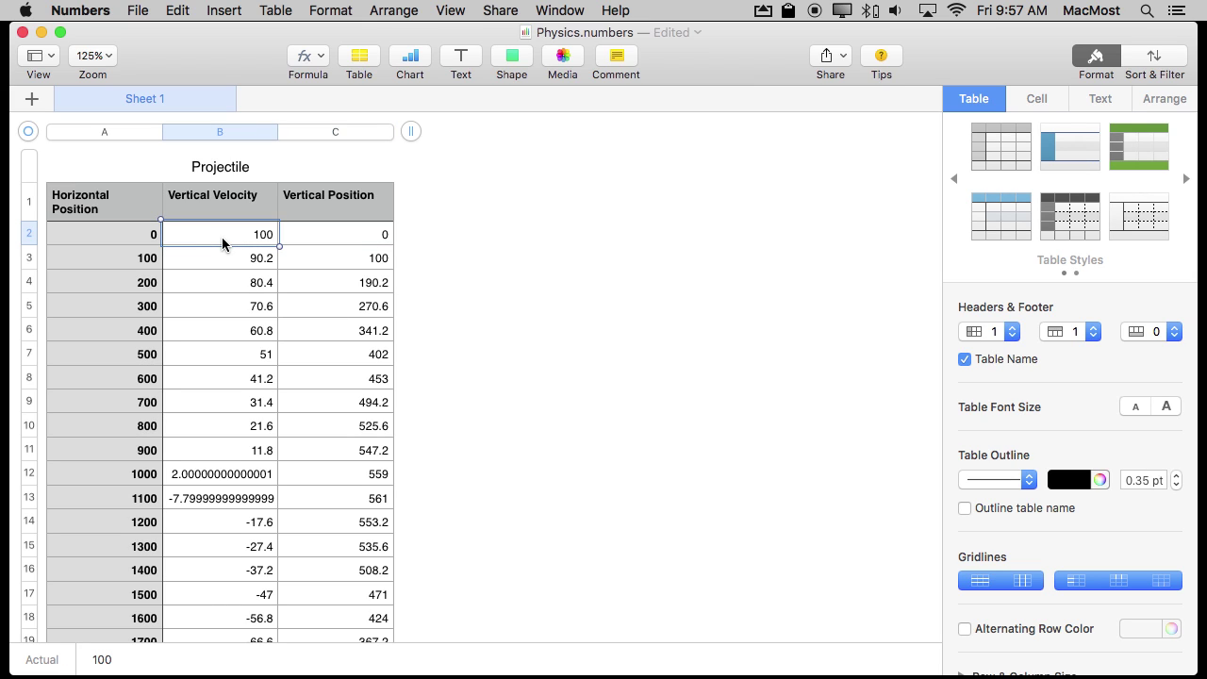
pyautogui.click(99, 260)
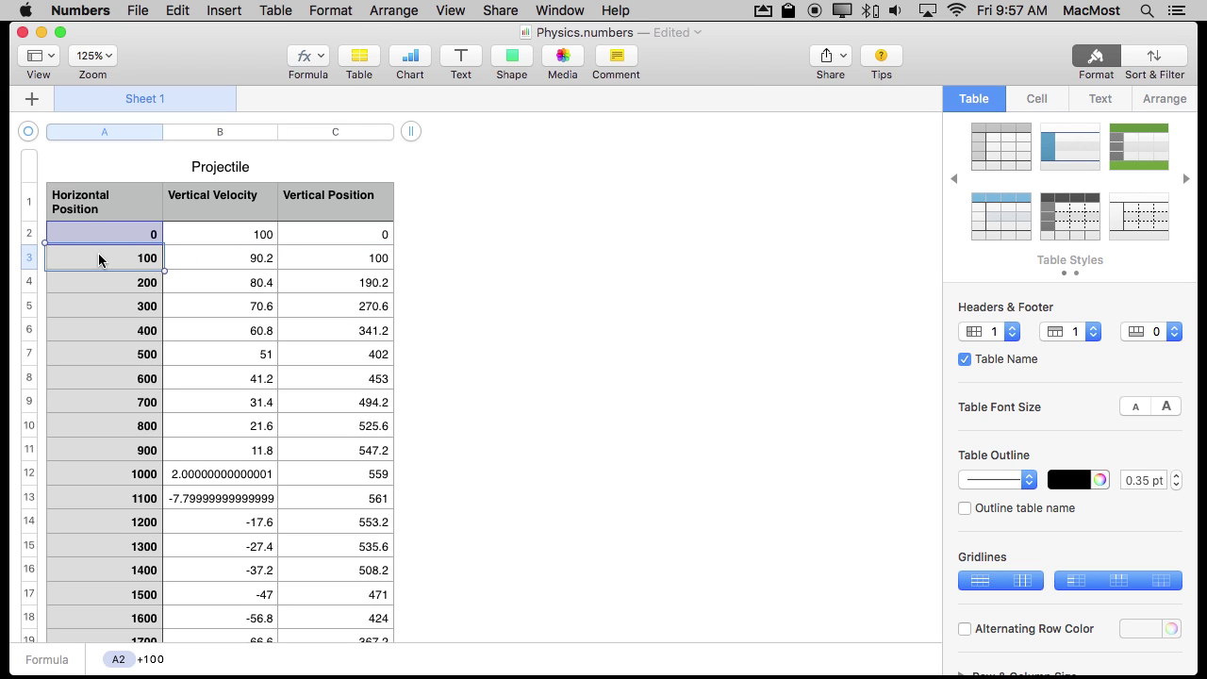
pyautogui.click(99, 288)
pyautogui.click(103, 312)
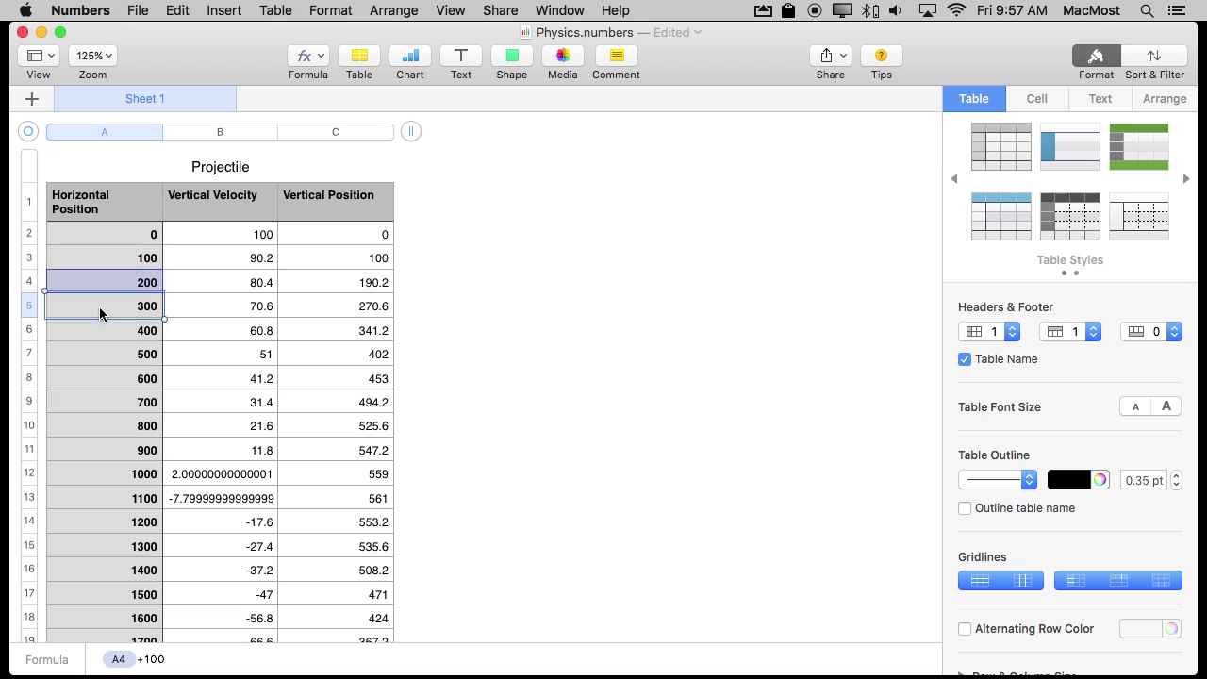
pyautogui.click(103, 337)
pyautogui.click(101, 364)
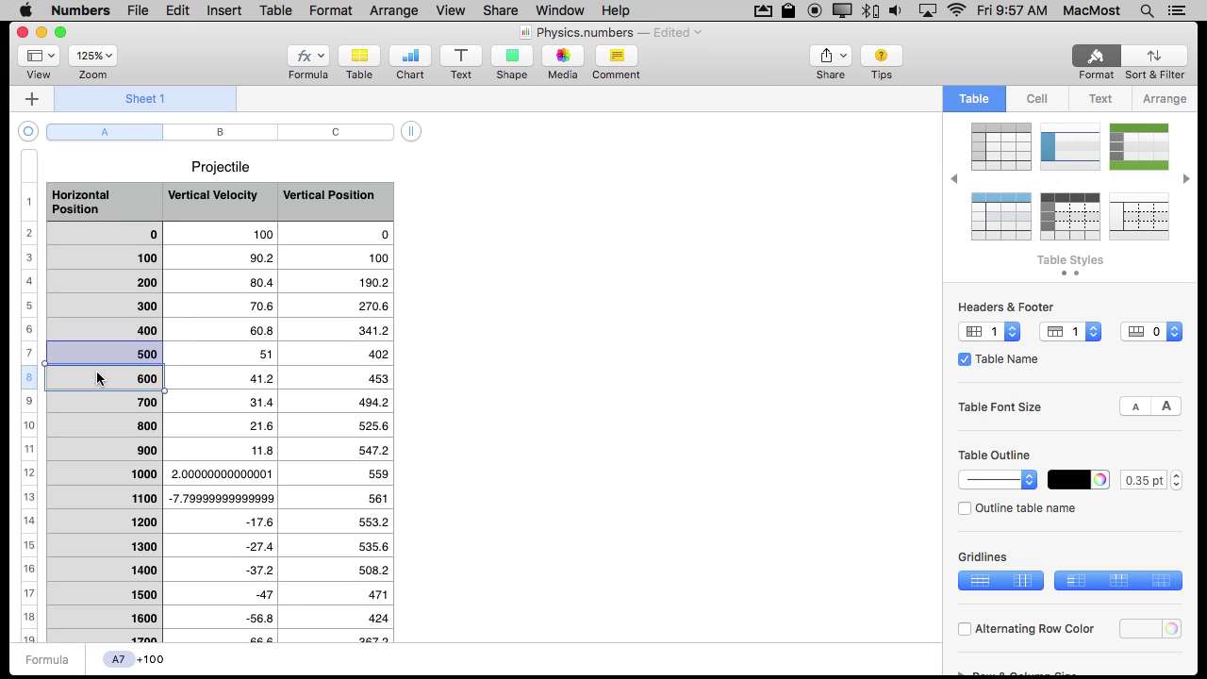
pyautogui.click(101, 335)
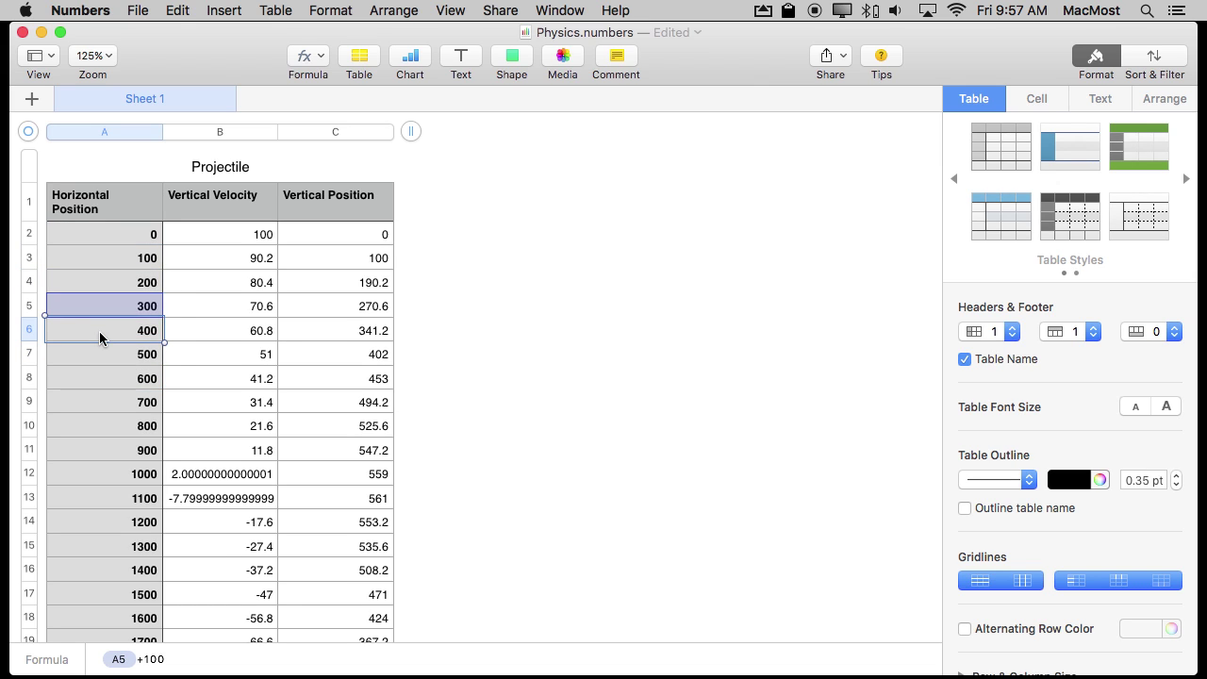
pyautogui.click(201, 241)
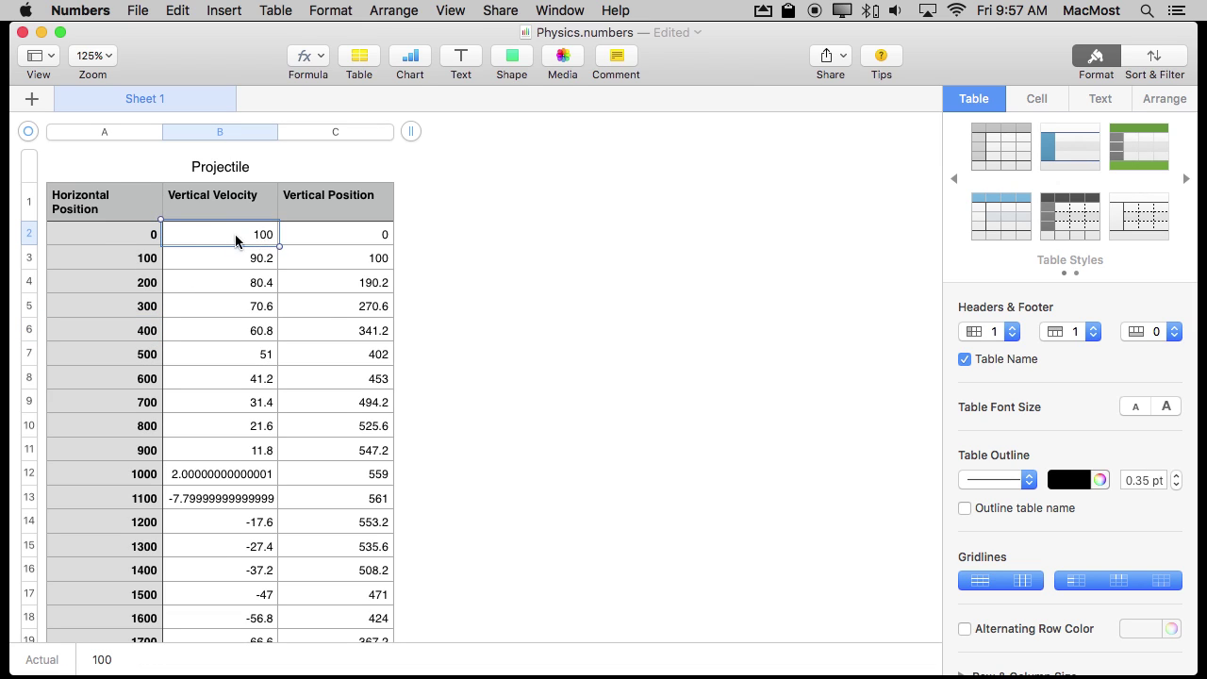
pyautogui.click(138, 258)
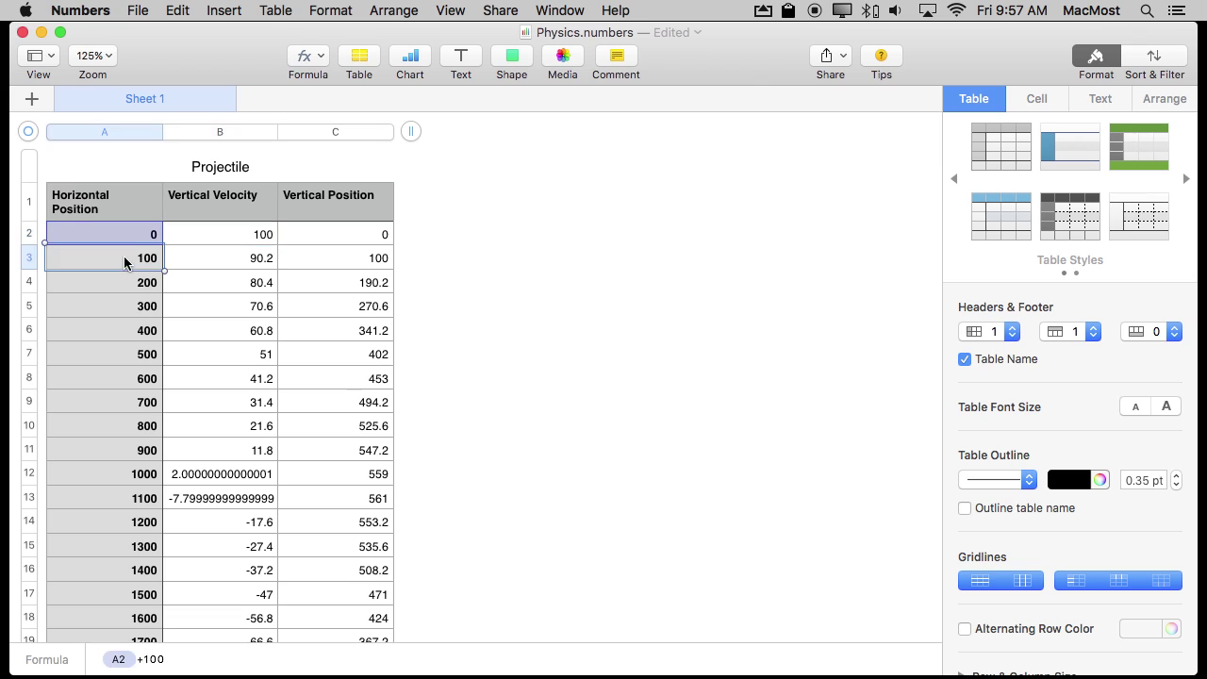
pyautogui.click(233, 236)
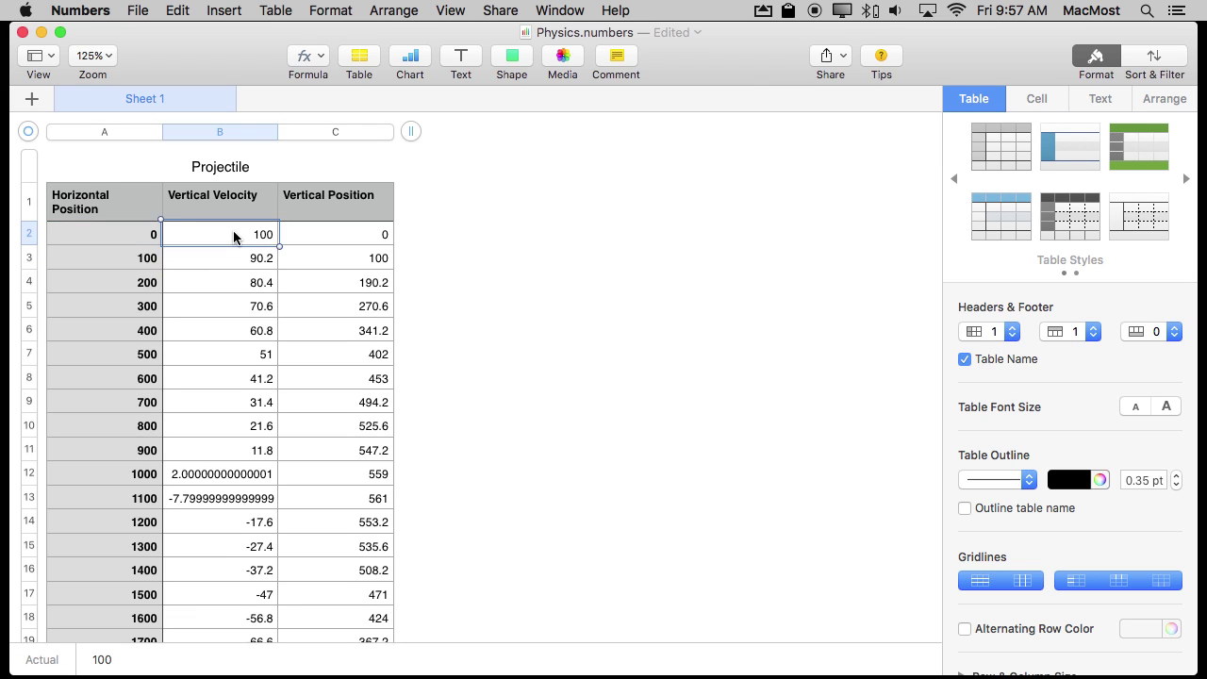
pyautogui.click(355, 237)
pyautogui.click(357, 258)
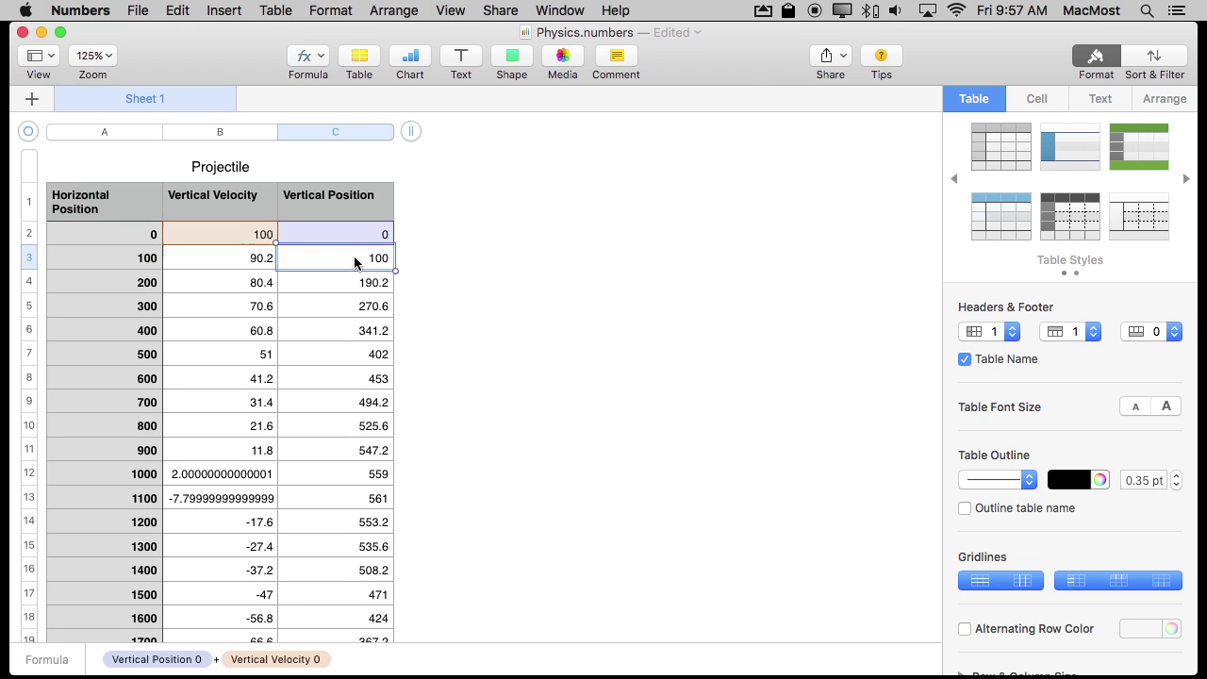
pyautogui.click(355, 282)
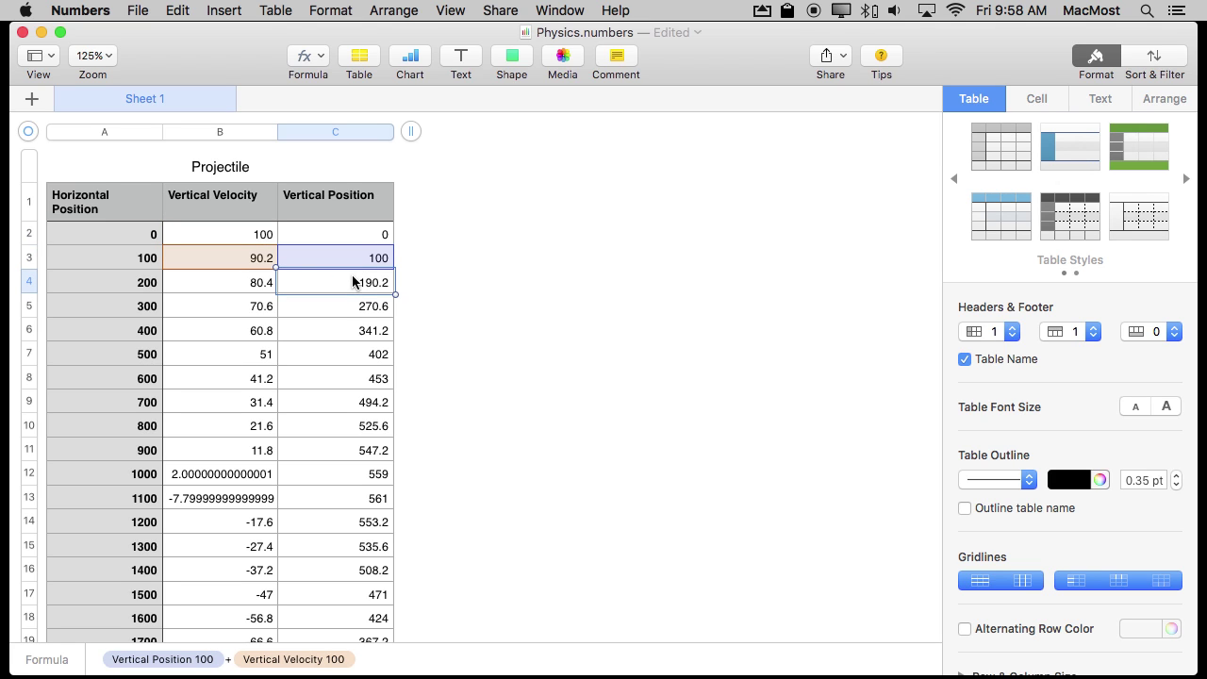
pyautogui.click(216, 260)
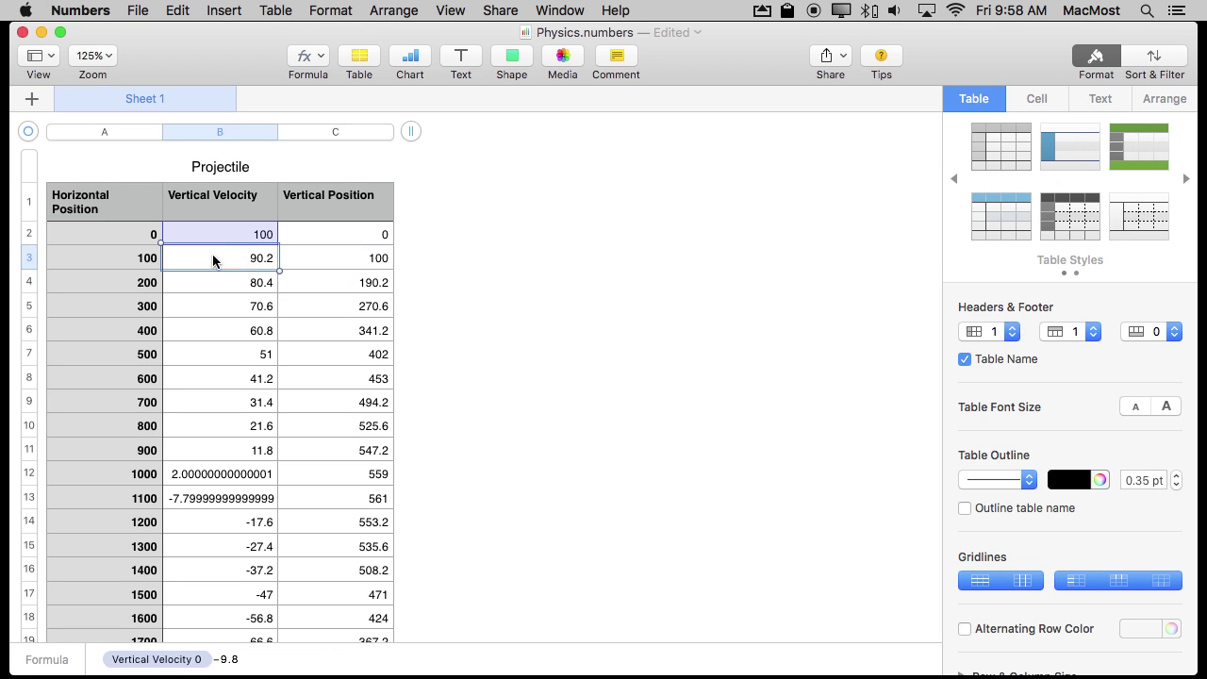
pyautogui.doubleClick(213, 260)
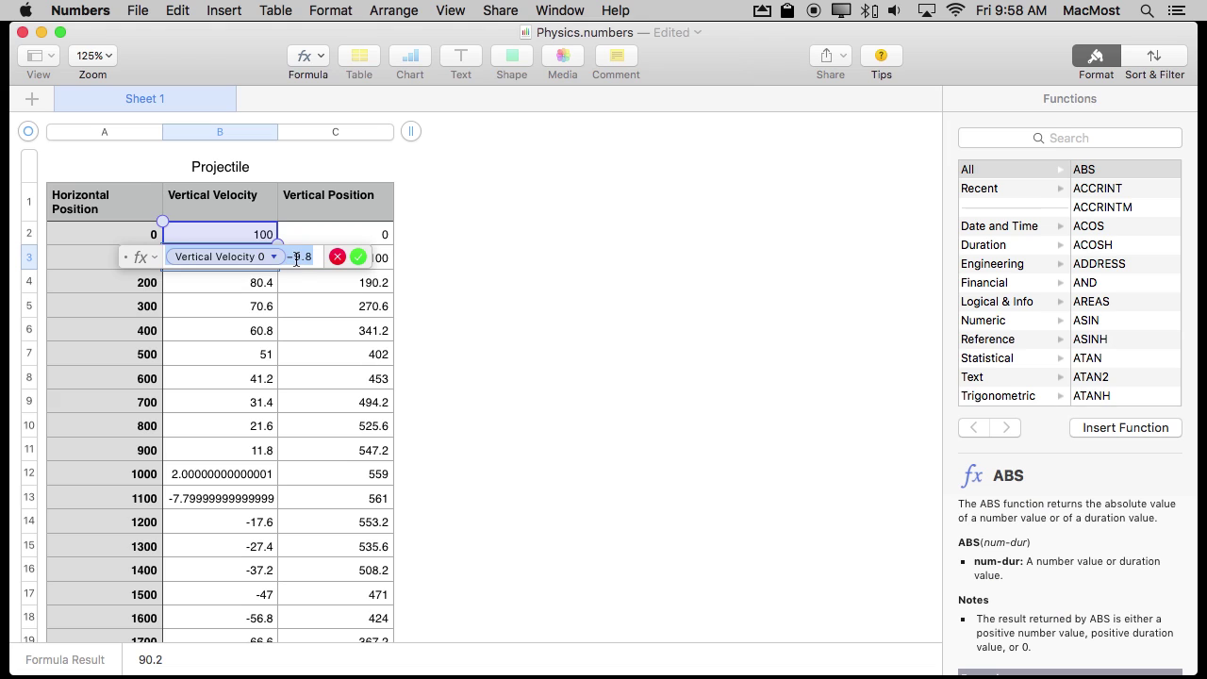
pyautogui.moveTo(292, 258); pyautogui.dragTo(319, 257)
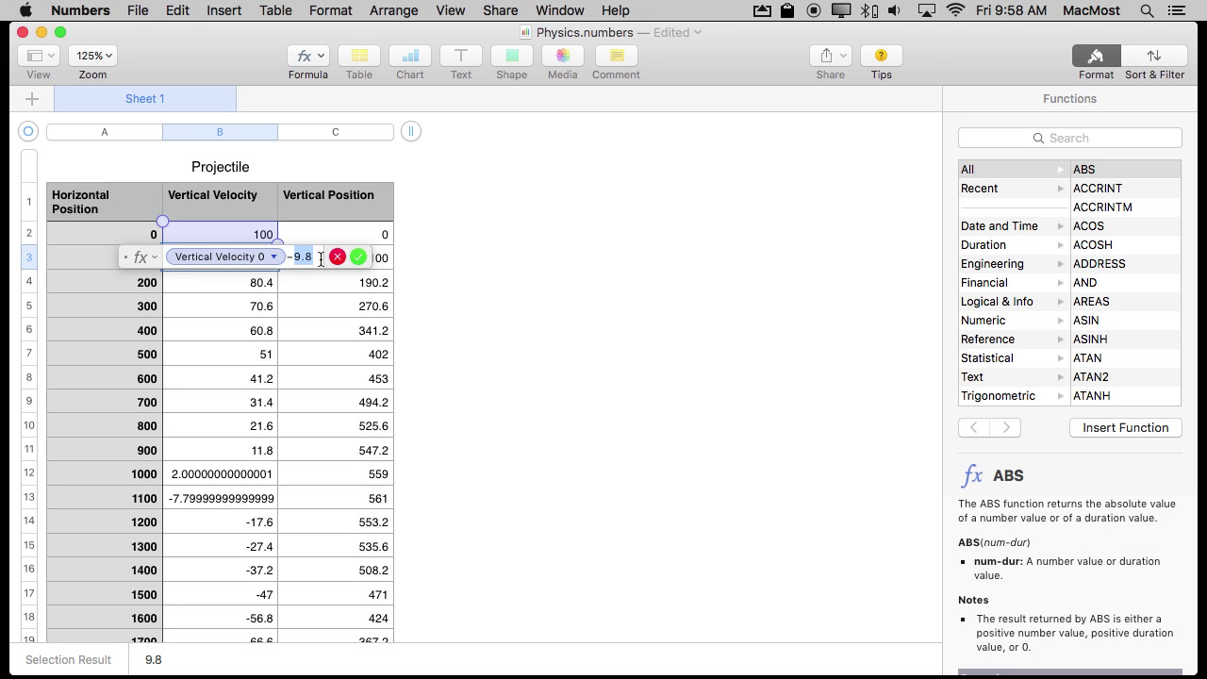
pyautogui.press('Escape')
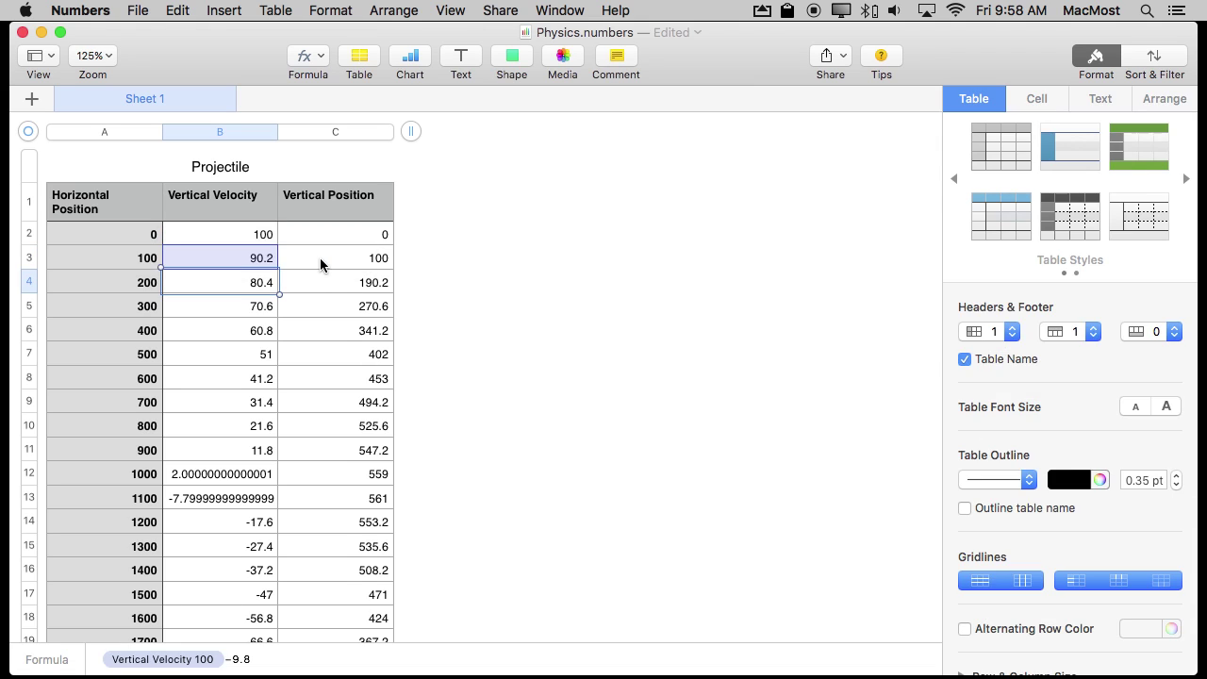
pyautogui.click(239, 243)
pyautogui.moveTo(219, 239)
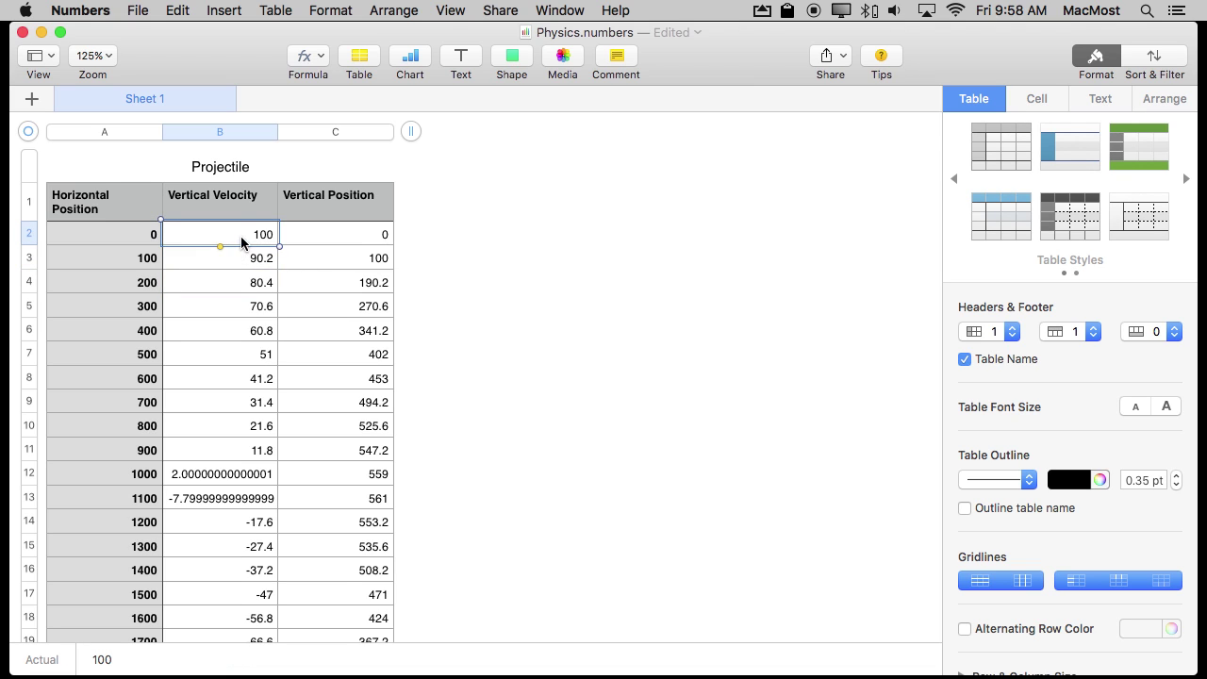
pyautogui.click(241, 258)
pyautogui.click(241, 279)
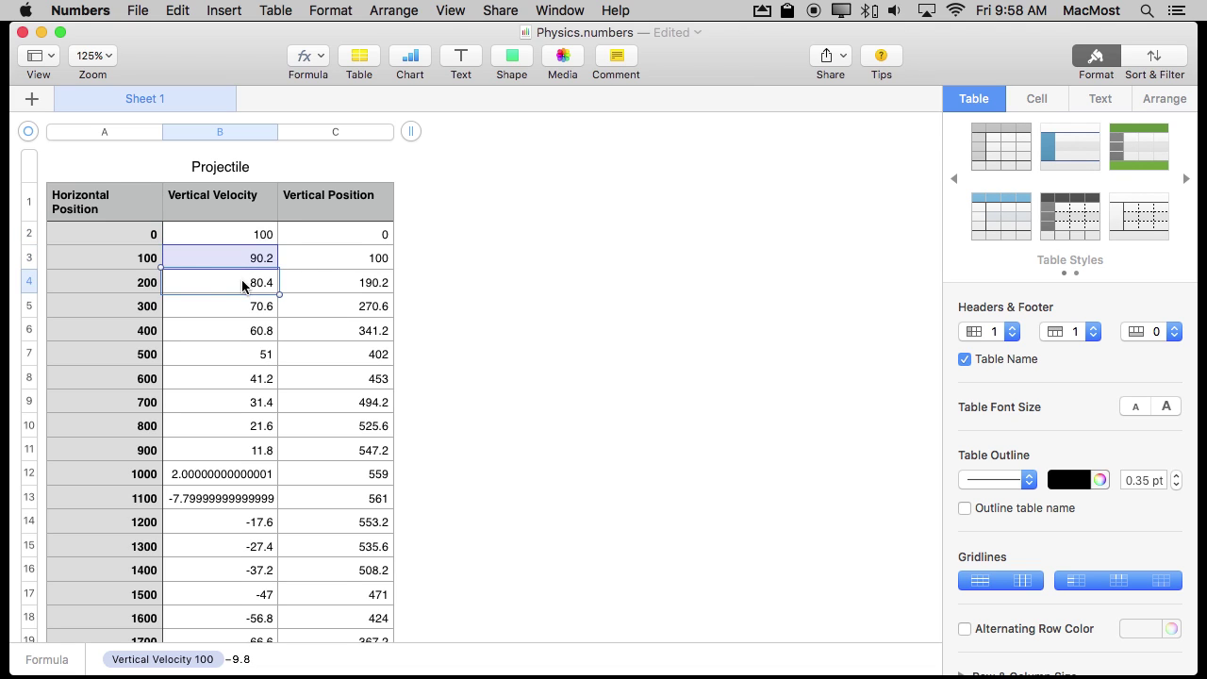
pyautogui.click(241, 303)
pyautogui.click(238, 327)
pyautogui.click(238, 354)
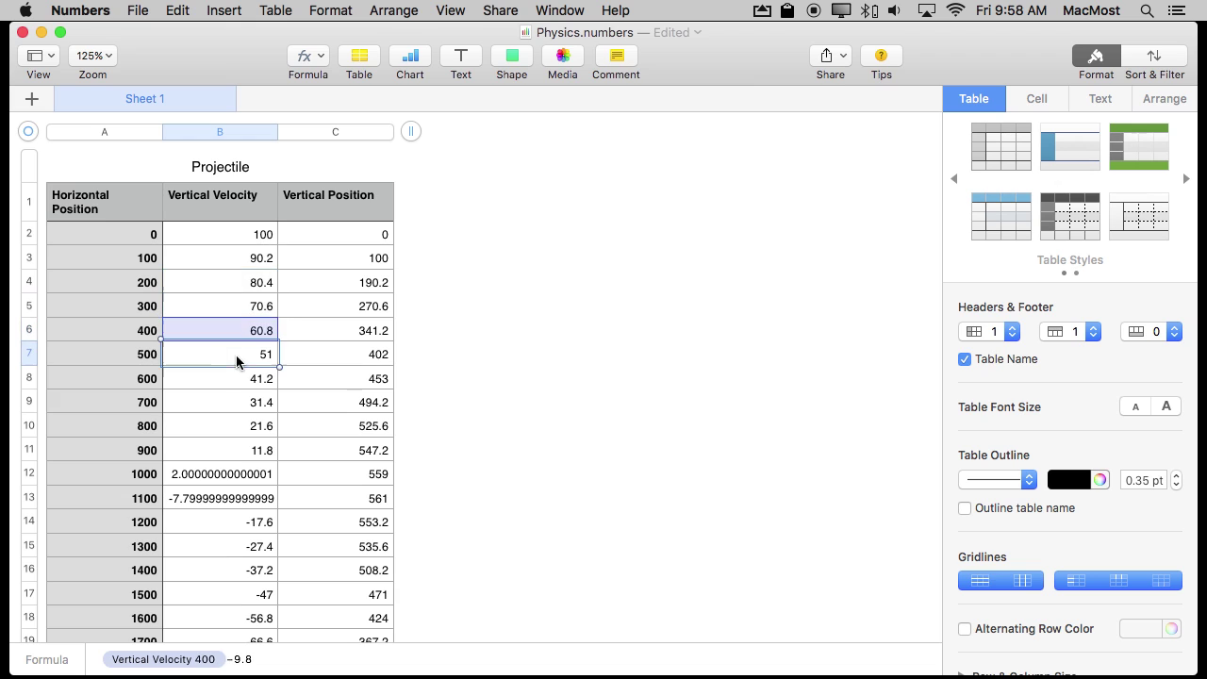
pyautogui.click(247, 528)
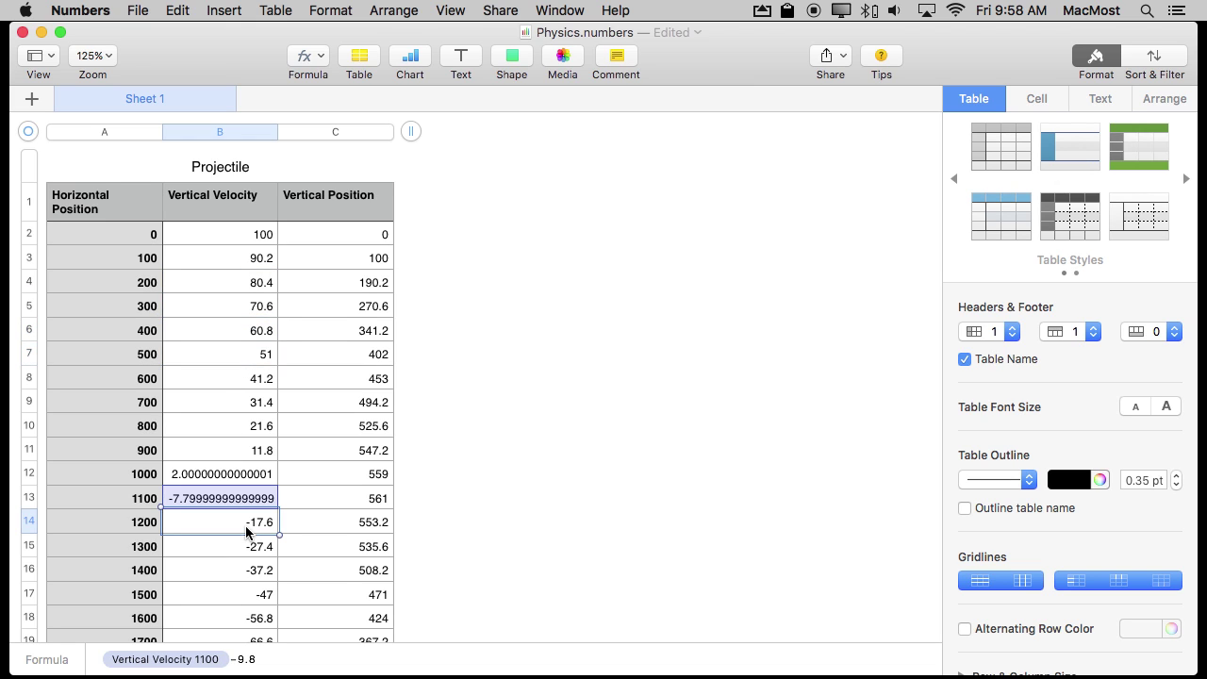
pyautogui.click(251, 554)
pyautogui.click(244, 582)
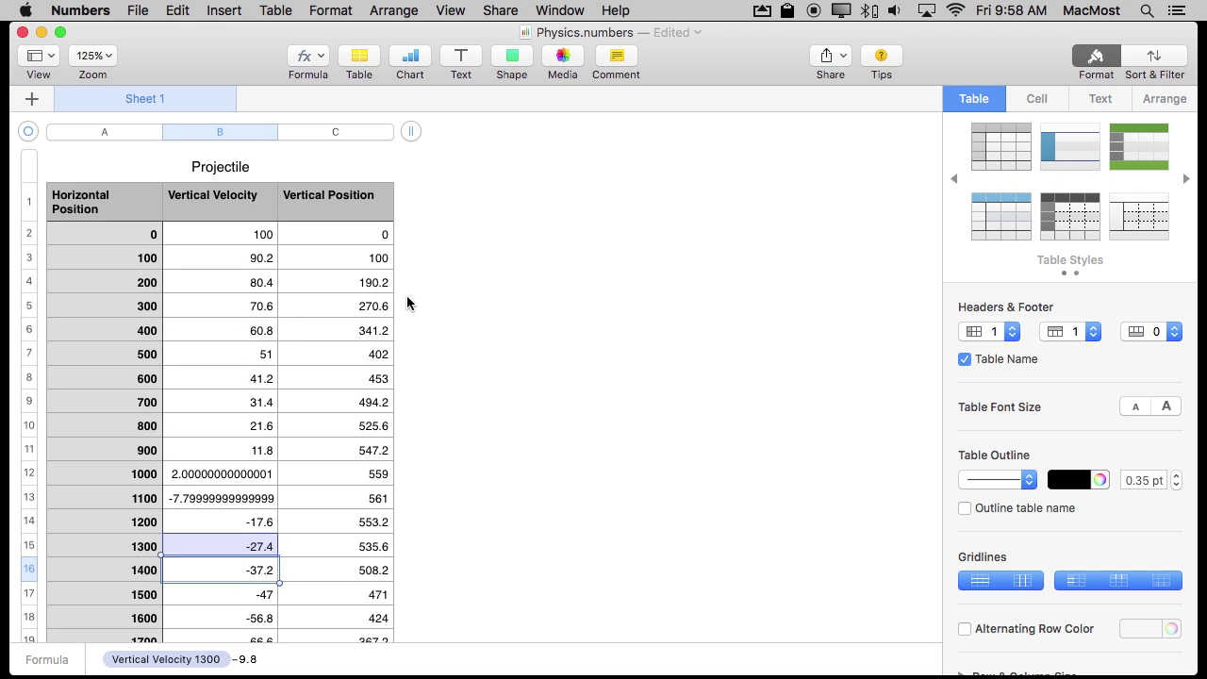
pyautogui.click(364, 234)
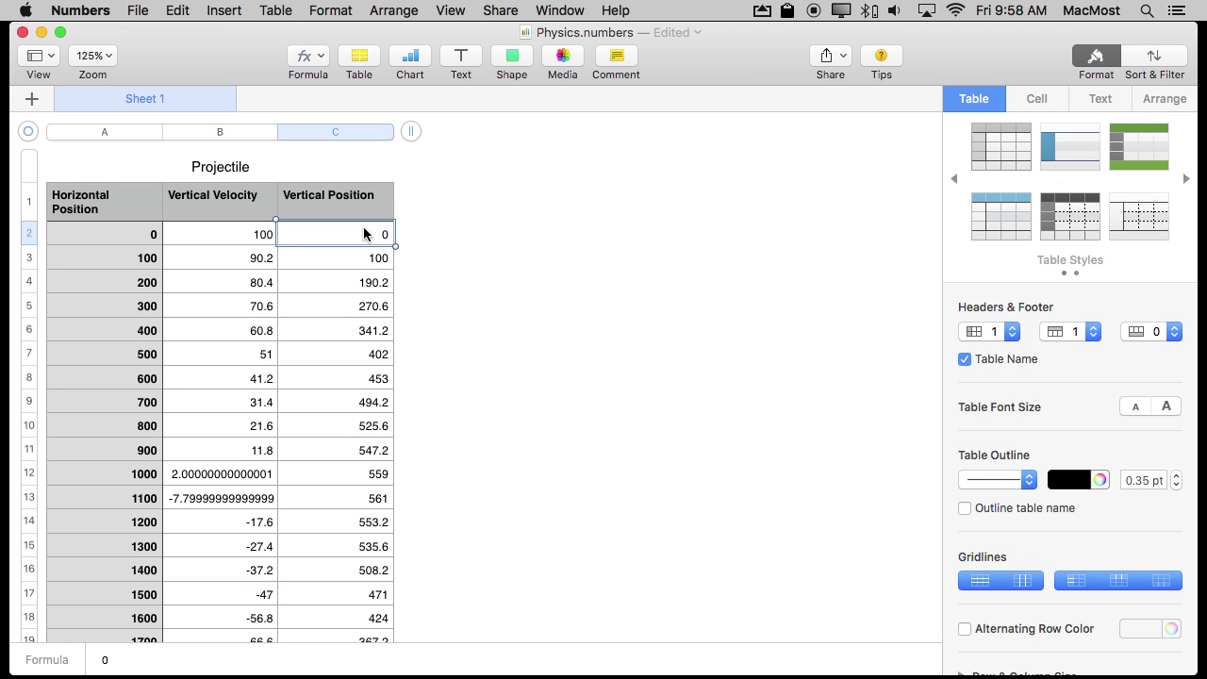
pyautogui.click(363, 260)
pyautogui.click(360, 290)
pyautogui.click(356, 315)
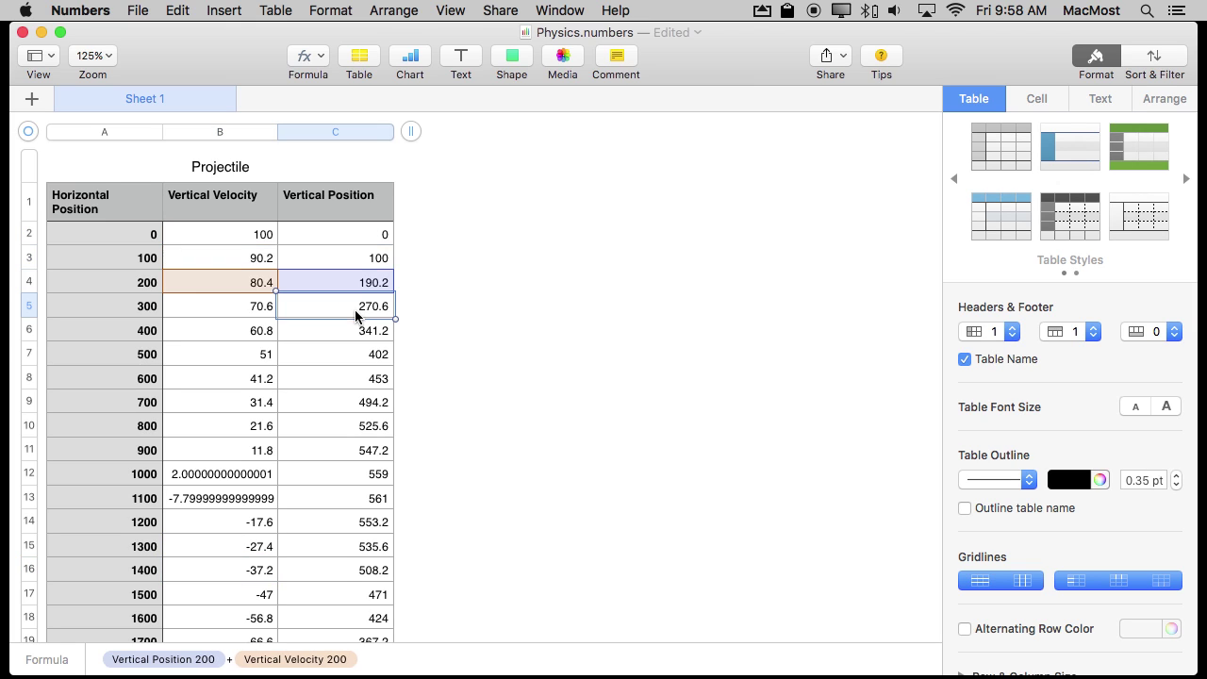
pyautogui.click(349, 491)
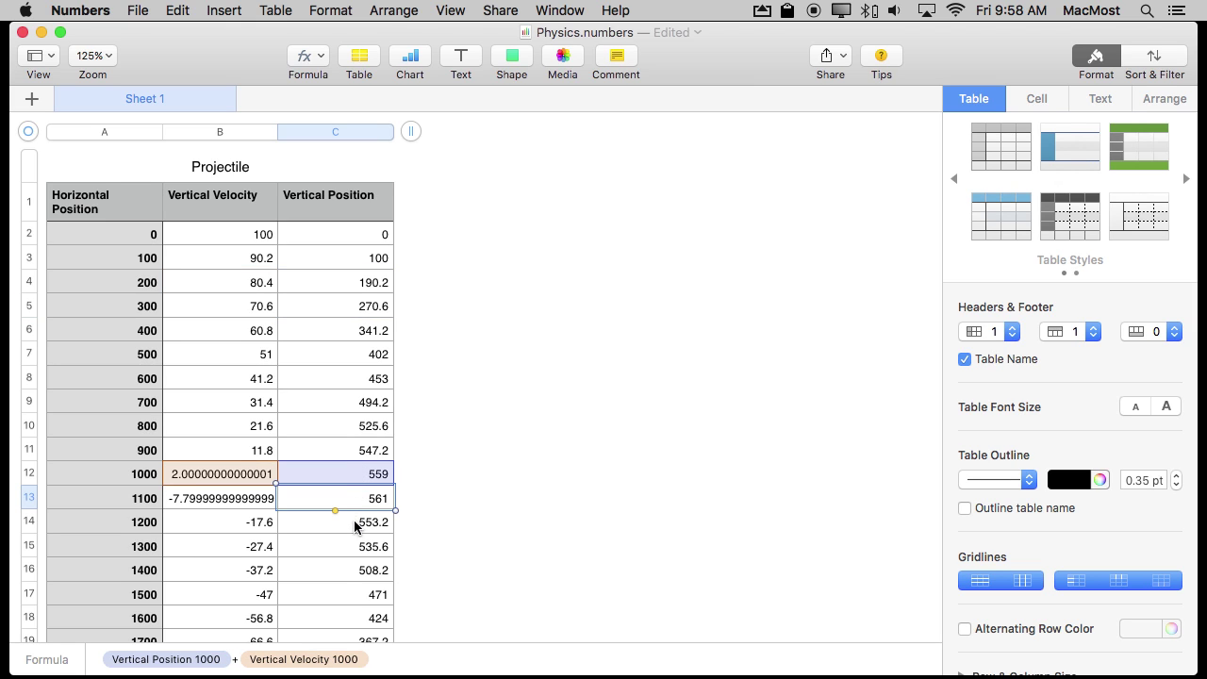
pyautogui.click(354, 524)
pyautogui.click(355, 547)
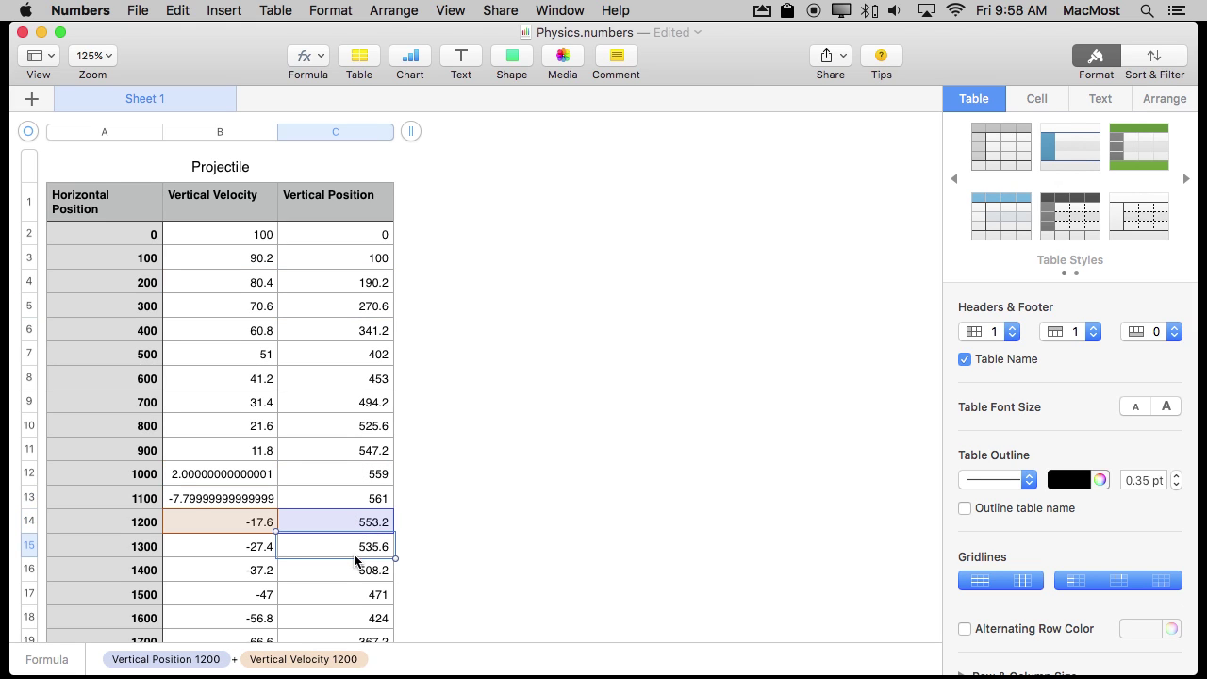
# Step: Select the Horizontal Position and Vertical Position columns together and bring up the 2D chart types
pyautogui.click(31, 133)
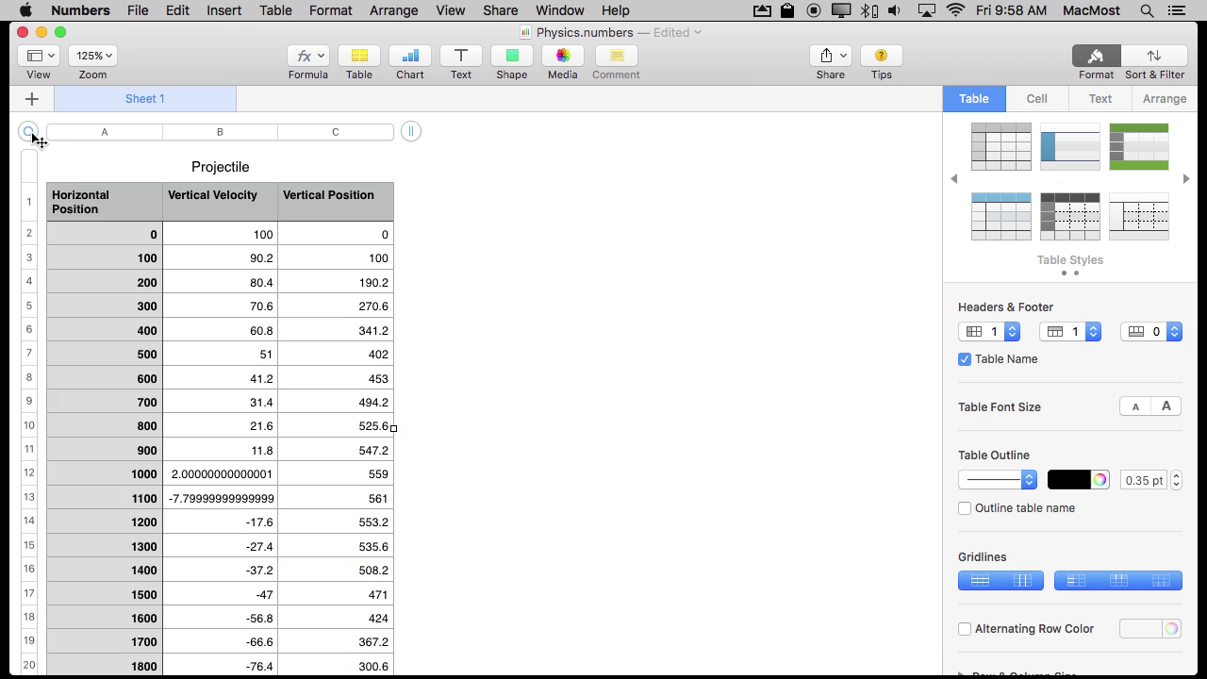
pyautogui.click(108, 136)
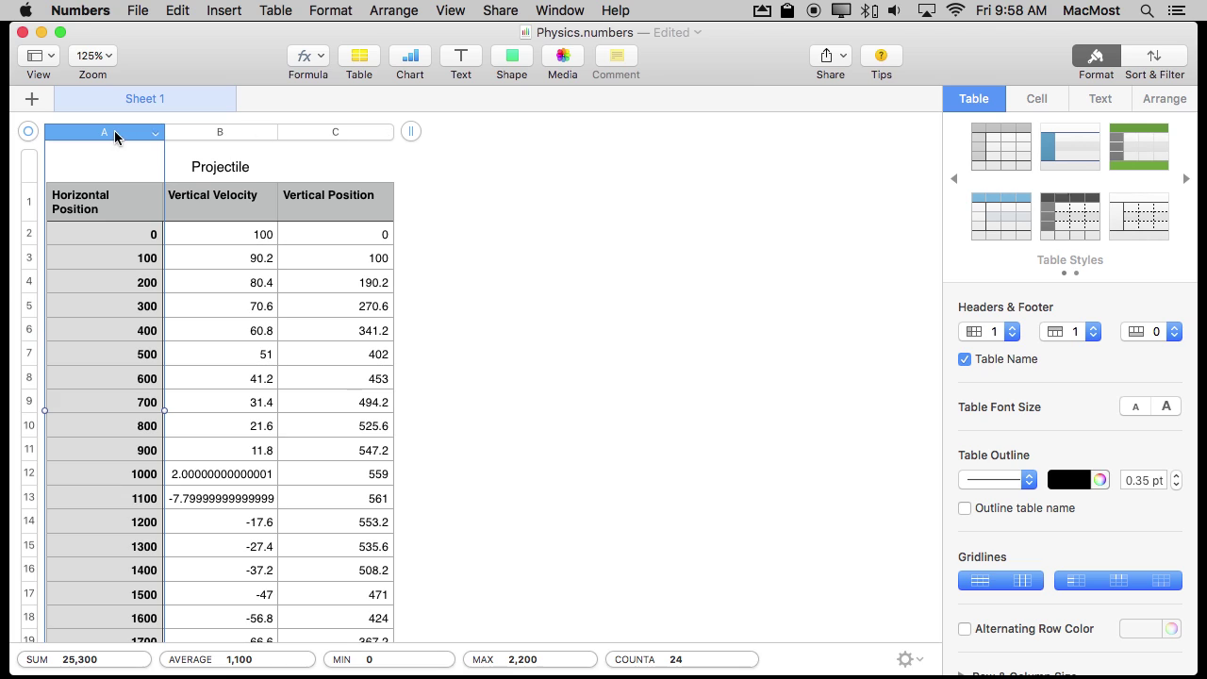
pyautogui.moveTo(335, 132)
pyautogui.keyDown('super'); pyautogui.click(336, 133); pyautogui.keyUp('super')
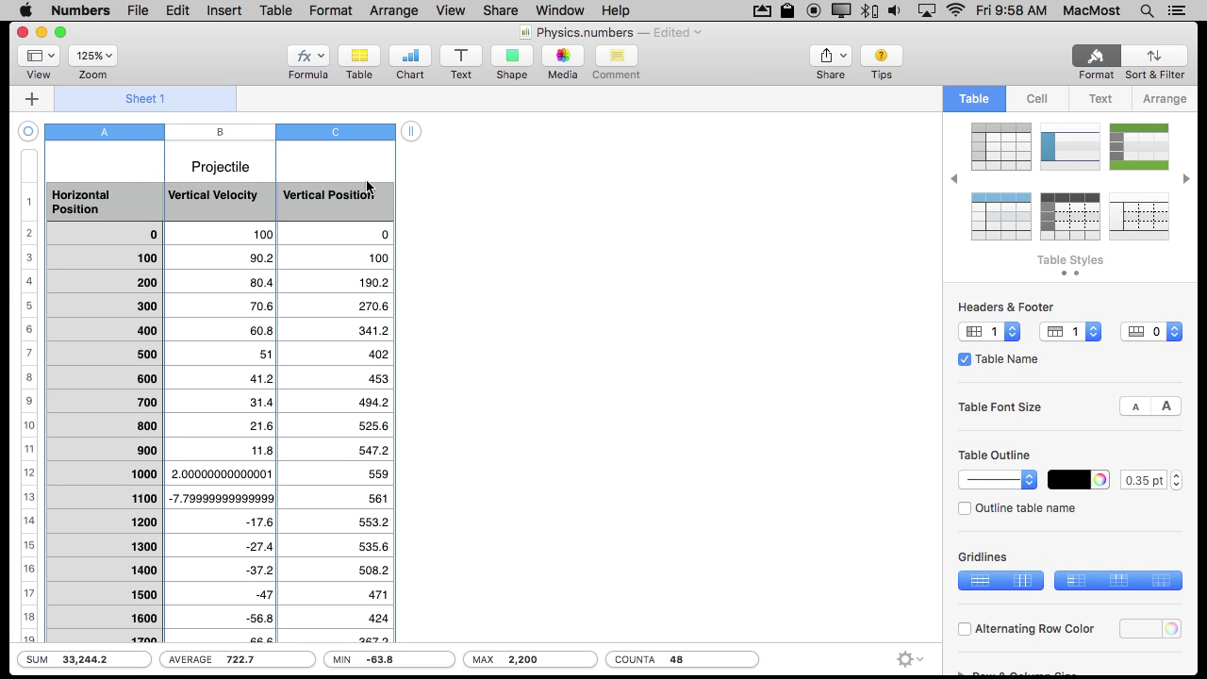
pyautogui.click(412, 59)
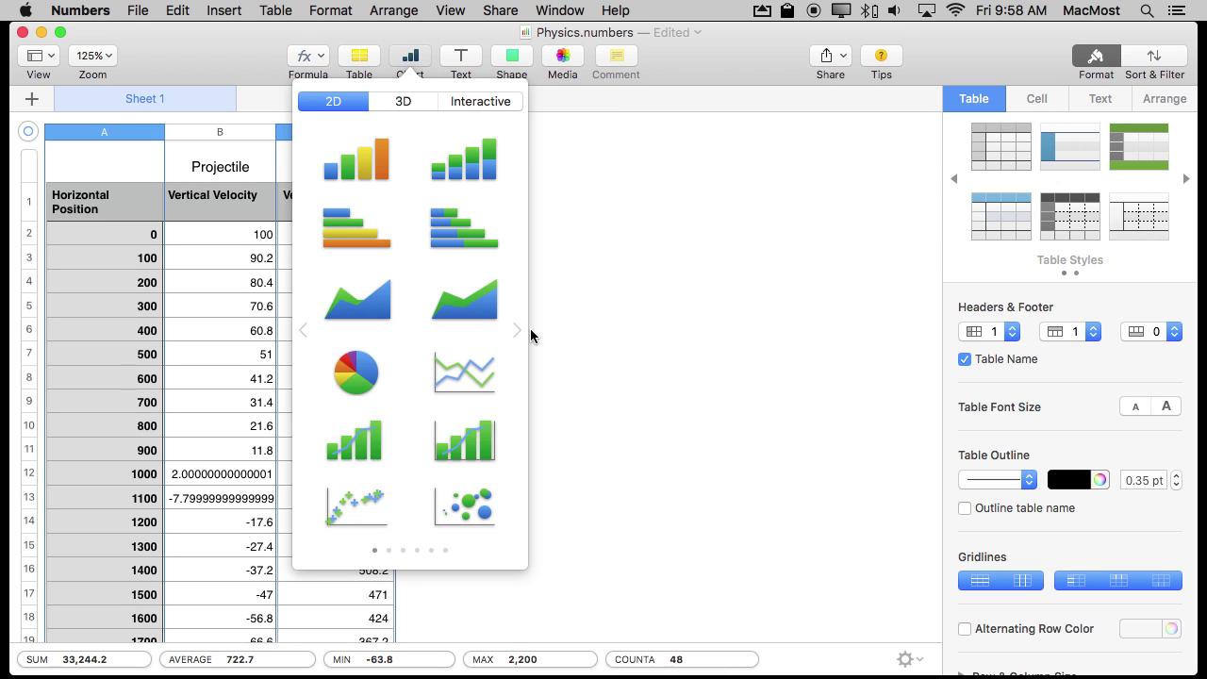
# Step: Insert a 2D line chart plotting Vertical Position against Horizontal Position, and select its series
pyautogui.click(469, 378)
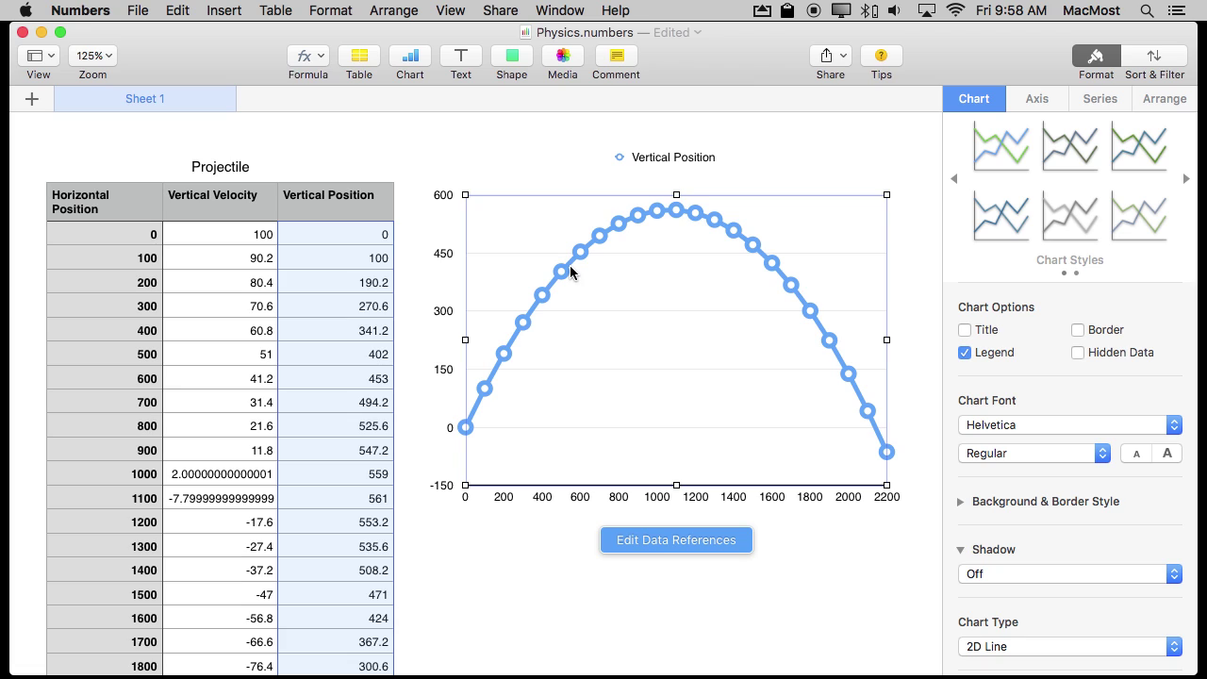
pyautogui.click(691, 209)
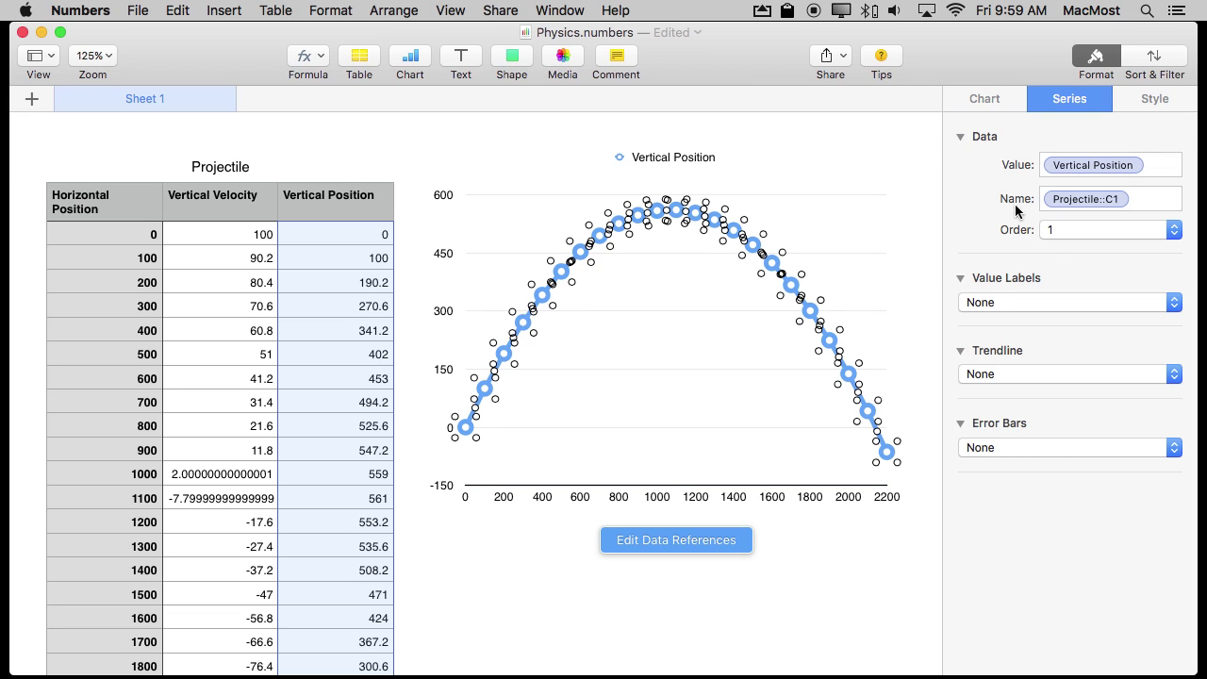
# Step: Add a Linear trendline to the Vertical Position curve
pyautogui.click(1009, 375)
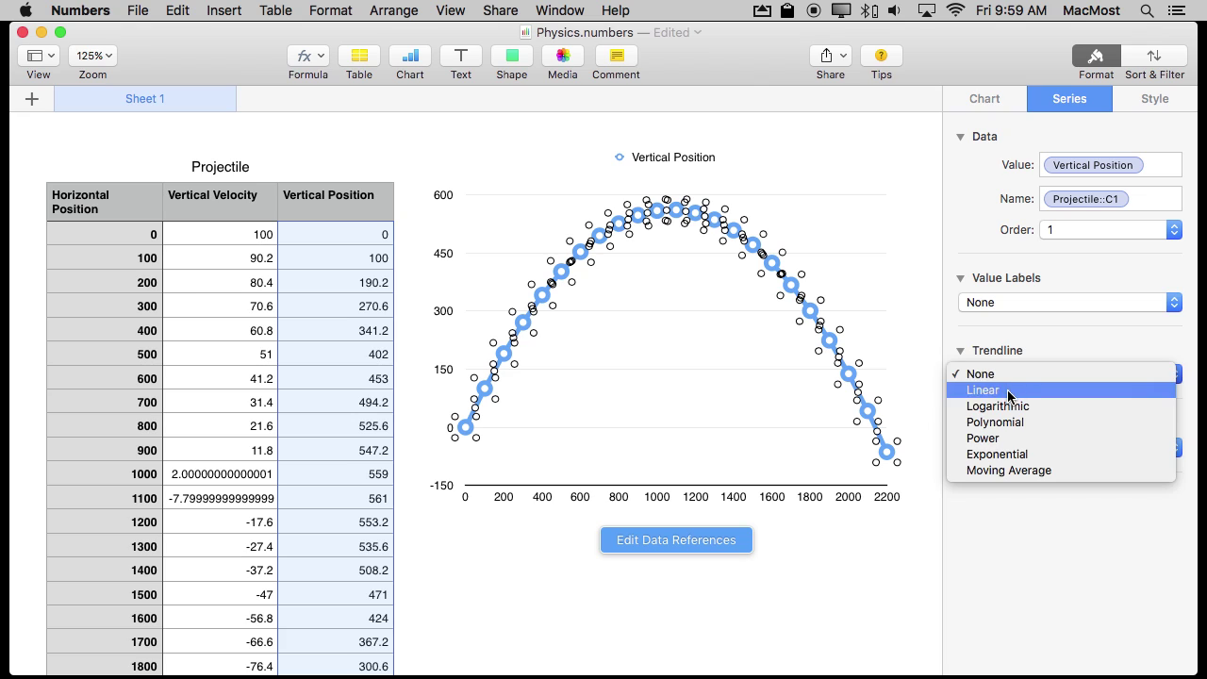
pyautogui.click(1007, 388)
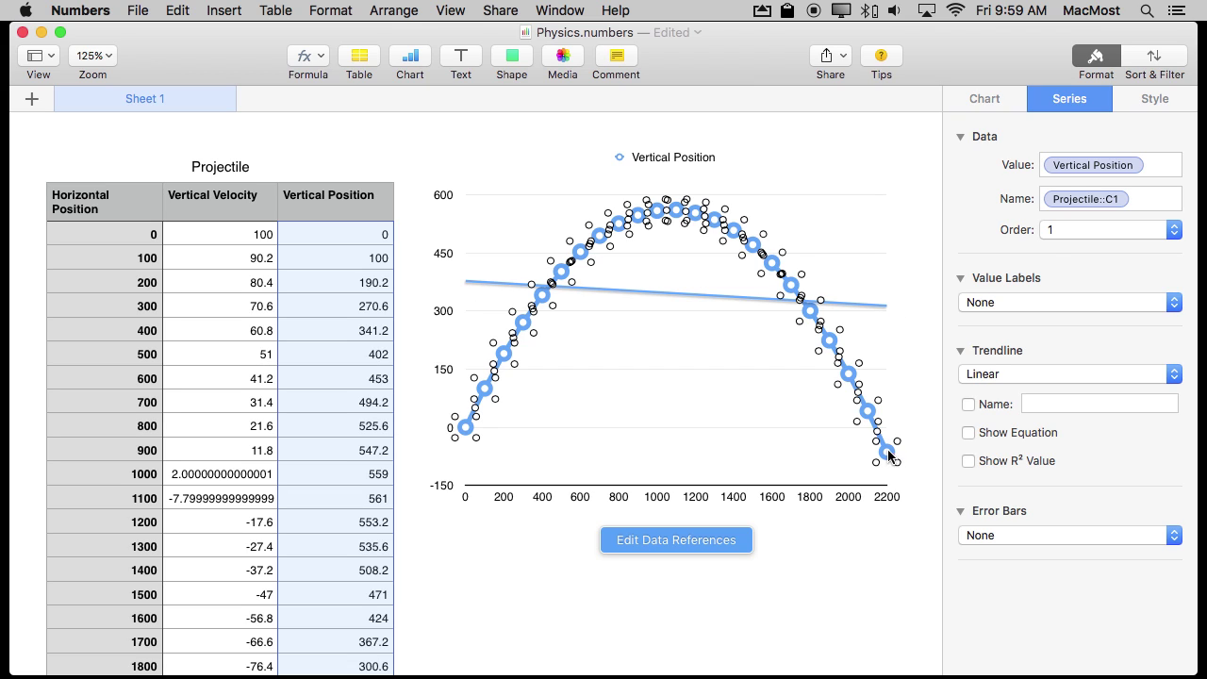
pyautogui.click(1007, 373)
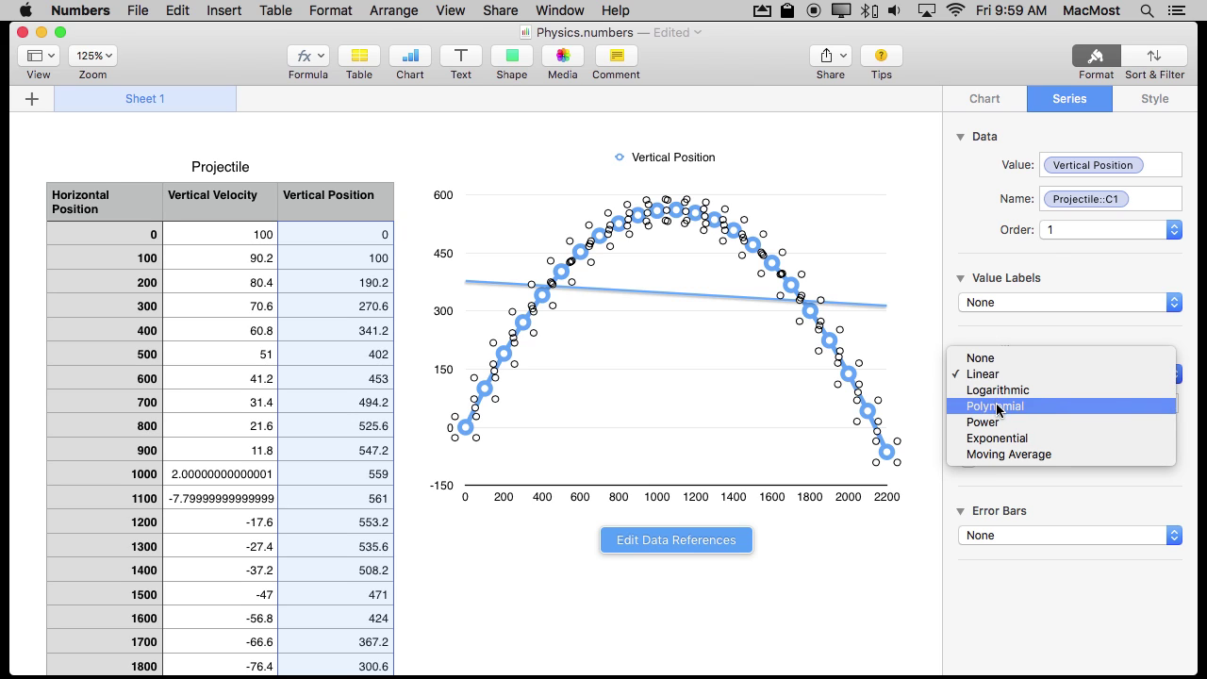
# Step: Switch to an order-2 Polynomial trendline showing y = -4.9x² + 114.7x - 109.8
pyautogui.click(998, 407)
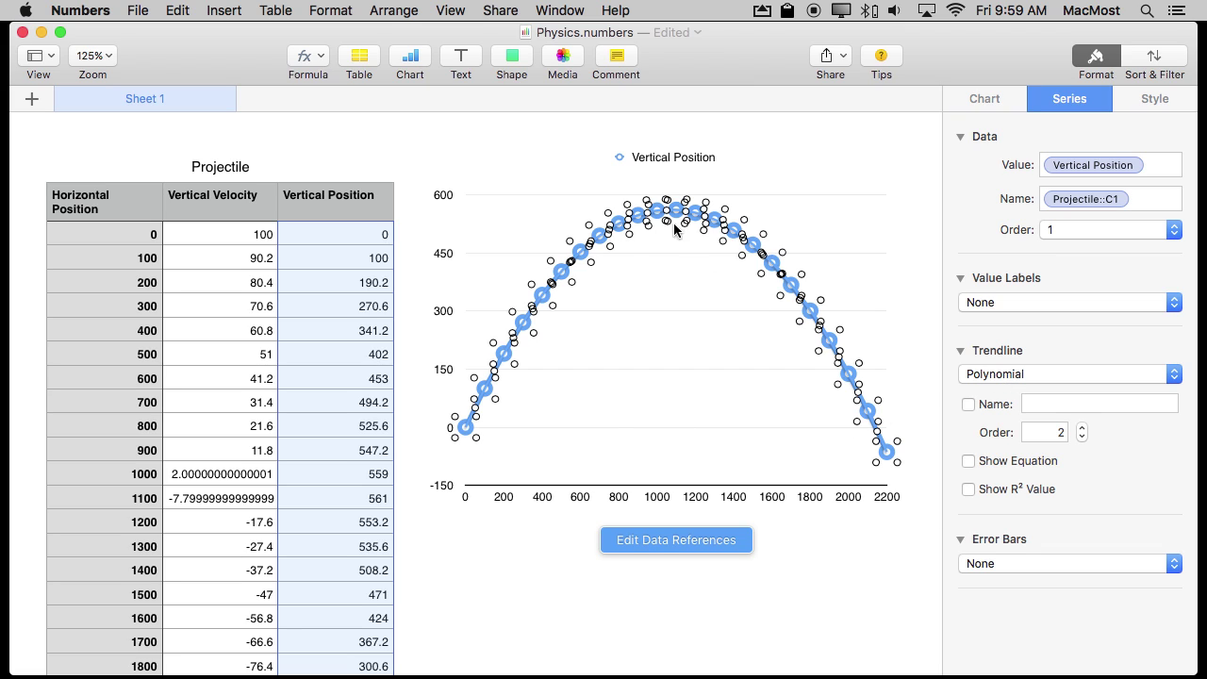
pyautogui.click(979, 460)
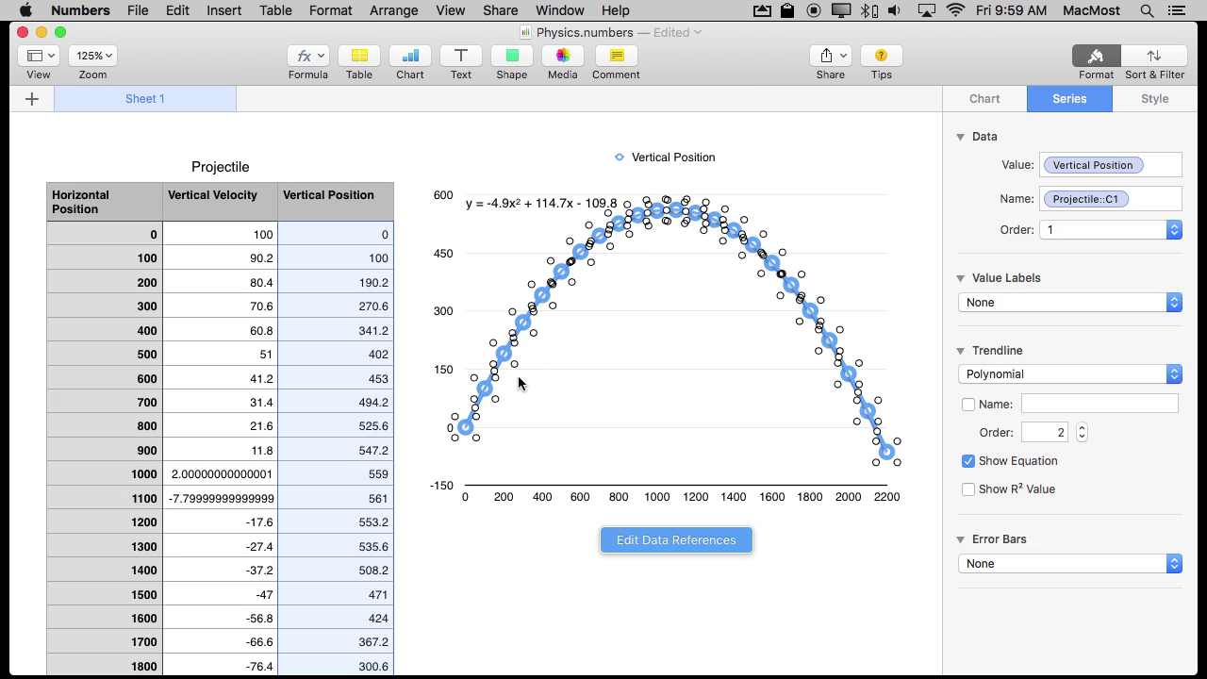
pyautogui.click(992, 375)
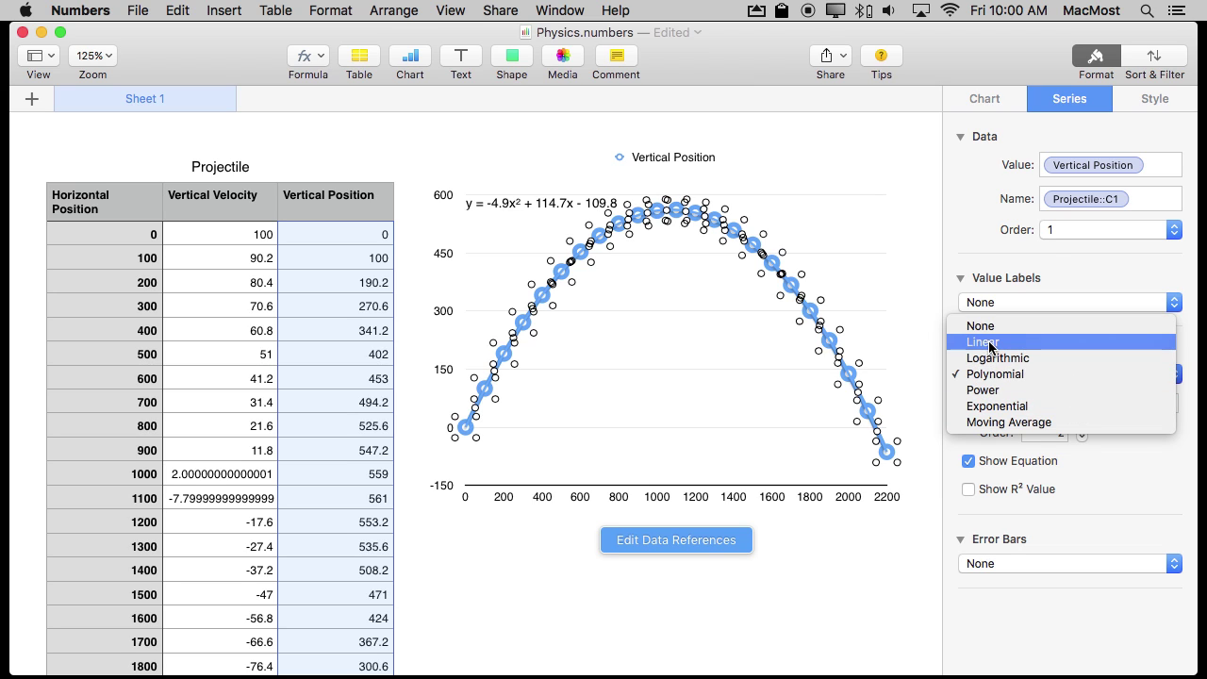
pyautogui.click(871, 534)
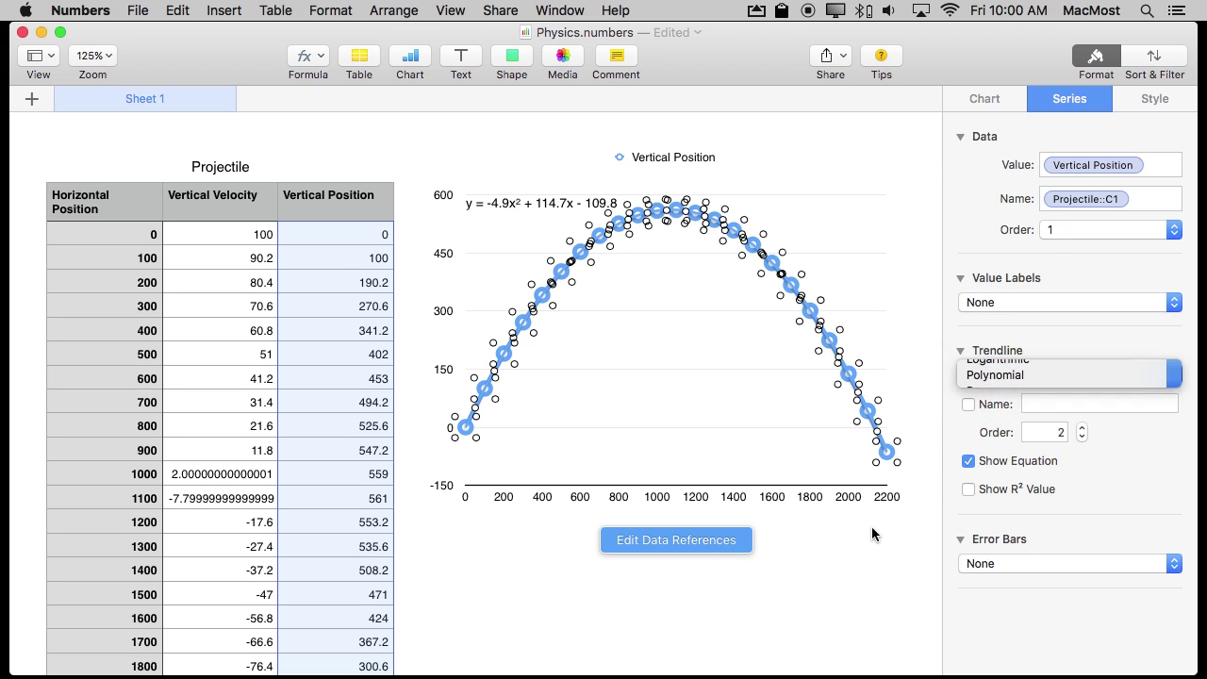